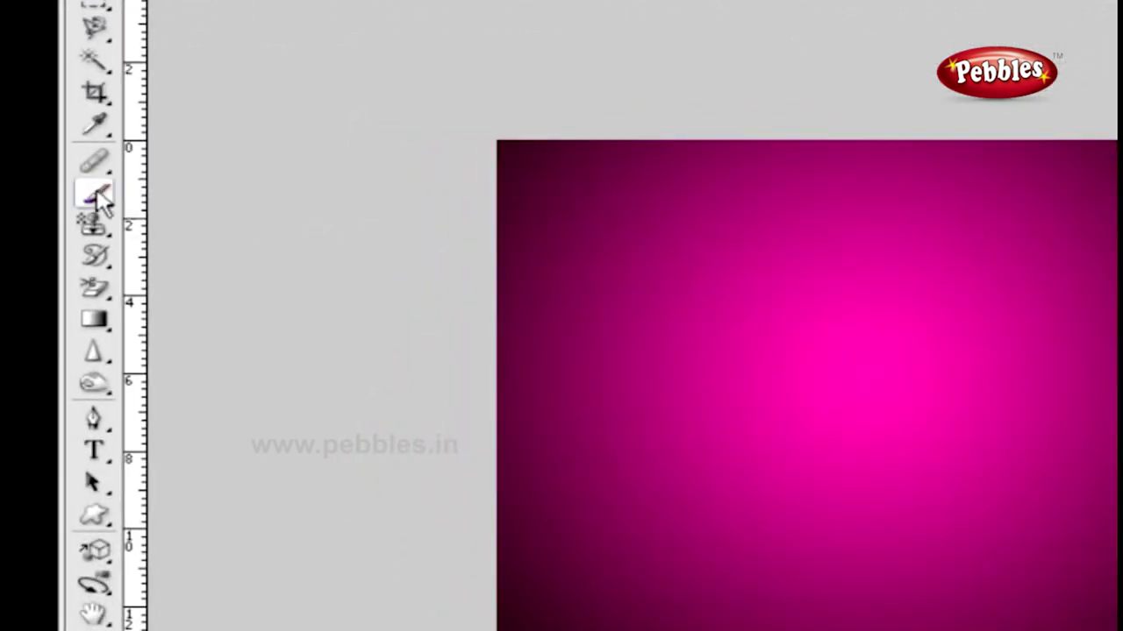
- With the Brush tool, paint three white ticks left to right across the upper magenta gradient
{"action": "left_click", "coordinate": [98, 196]}
{"action": "mouse_move", "coordinate": [564, 283]}
{"action": "left_mouse_down"}
{"action": "mouse_move", "coordinate": [620, 321]}
{"action": "mouse_move", "coordinate": [651, 255]}
{"action": "left_mouse_up"}
{"action": "mouse_move", "coordinate": [747, 231]}
{"action": "left_mouse_down"}
{"action": "mouse_move", "coordinate": [782, 255]}
{"action": "mouse_move", "coordinate": [864, 195]}
{"action": "left_mouse_up"}
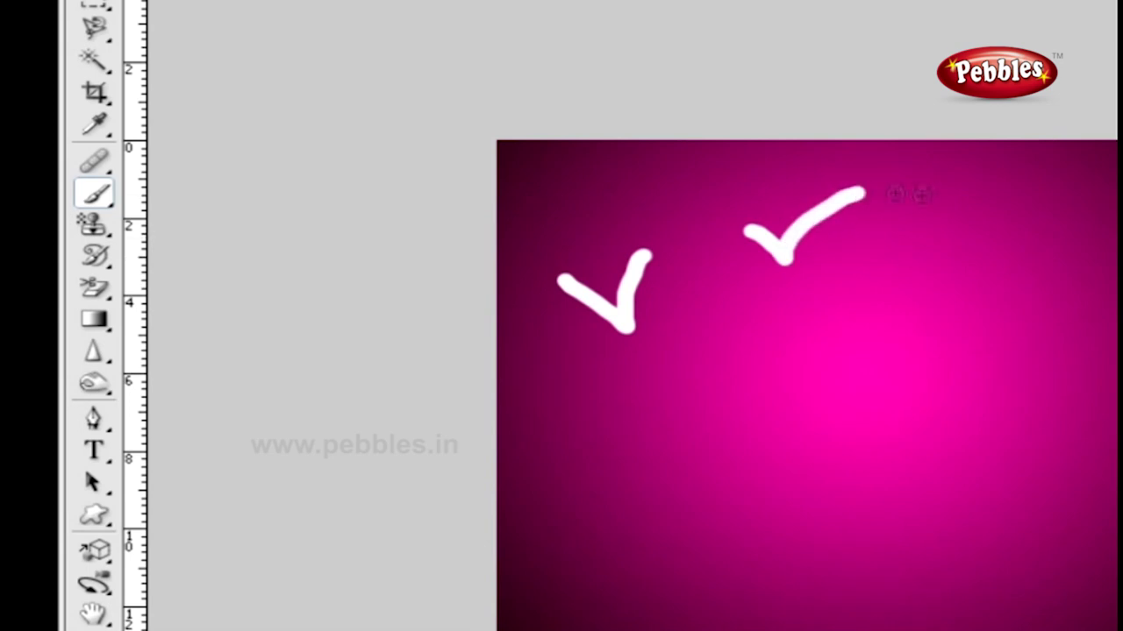
{"action": "mouse_move", "coordinate": [937, 198]}
{"action": "left_mouse_down"}
{"action": "mouse_move", "coordinate": [966, 221]}
{"action": "mouse_move", "coordinate": [1017, 187]}
{"action": "mouse_move", "coordinate": [1066, 180]}
{"action": "left_mouse_up"}
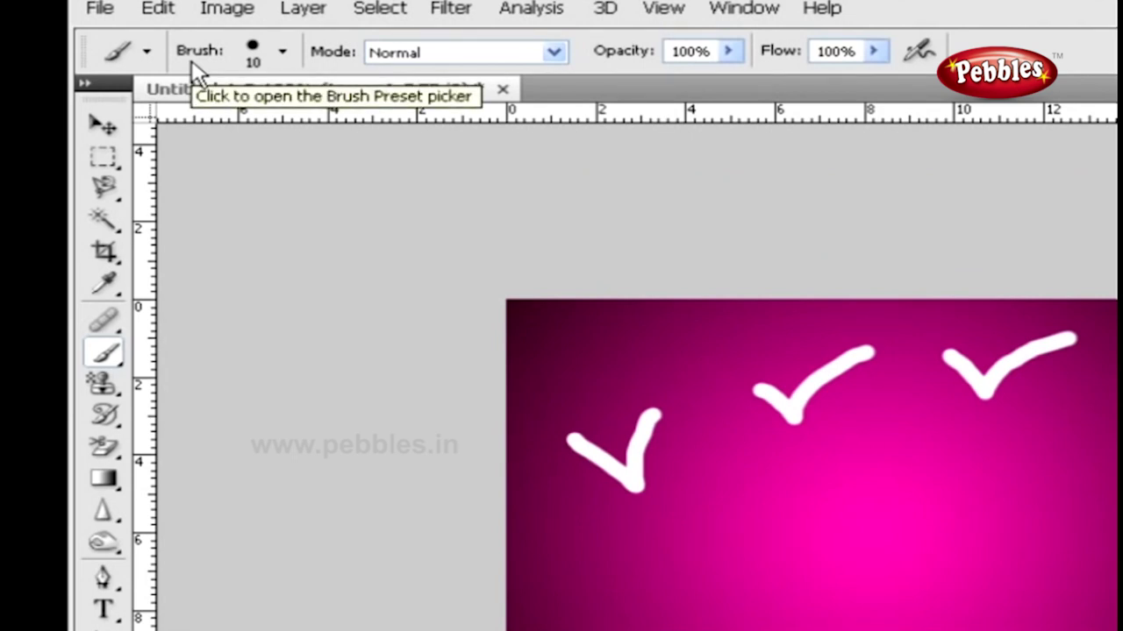
- Set the brush to 37 px diameter and 85% hardness, and show the brush preset library menu
{"action": "left_click", "coordinate": [284, 54]}
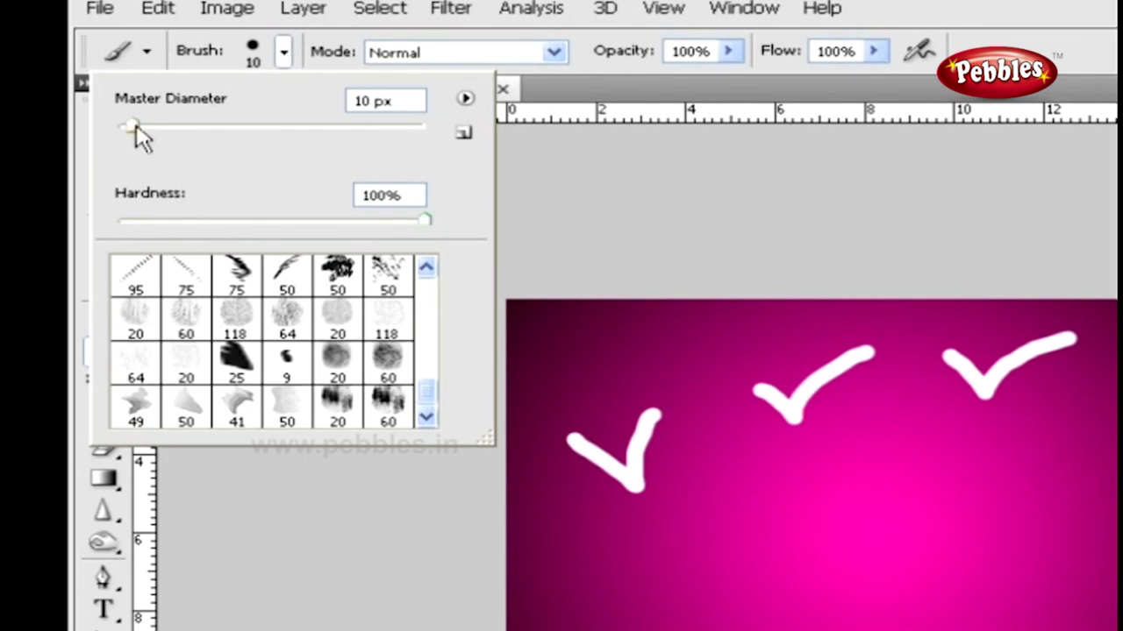
{"action": "left_click_drag", "start_coordinate": [132, 127], "coordinate": [173, 127]}
{"action": "left_click_drag", "start_coordinate": [422, 218], "coordinate": [379, 215]}
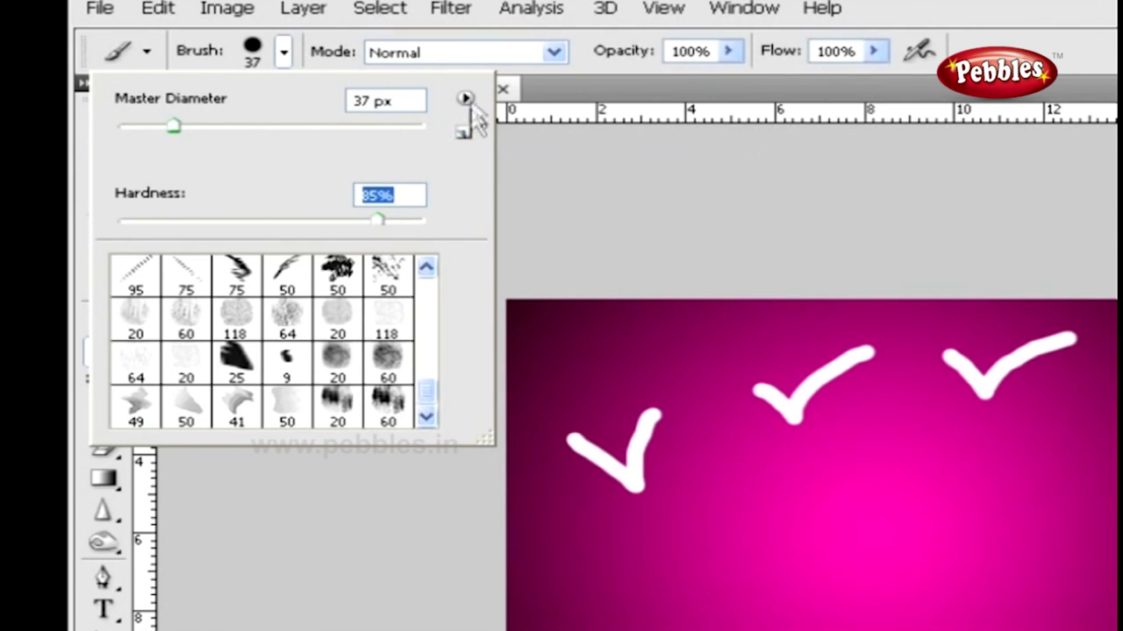
{"action": "left_click", "coordinate": [465, 98]}
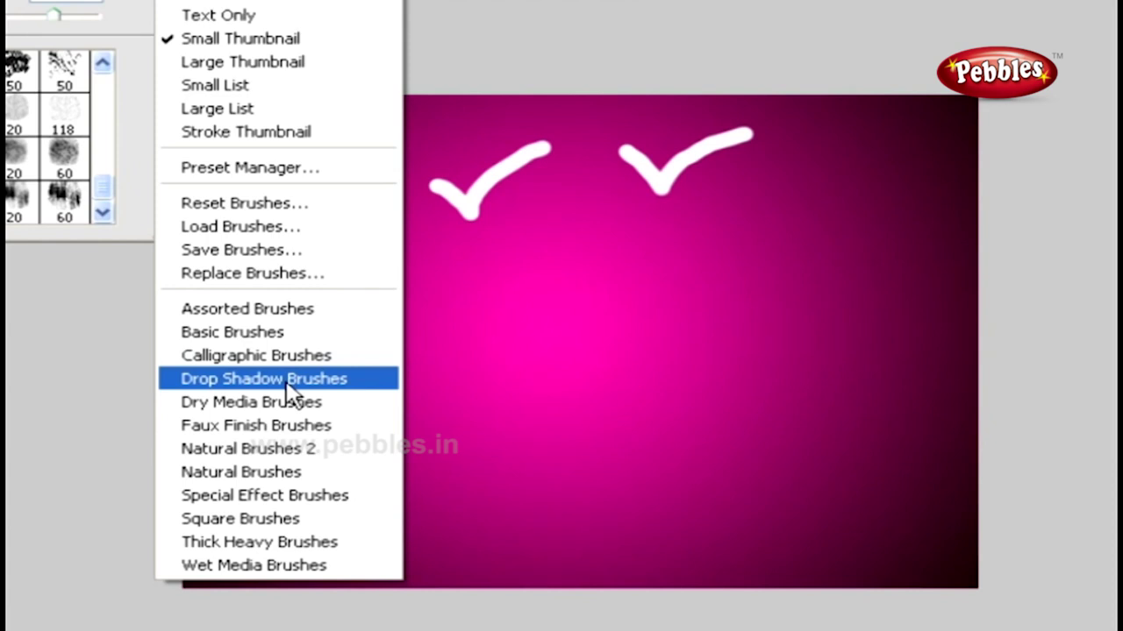
- Append the Faux Finish Brushes library to the existing brush presets and close the picker
{"action": "left_click", "coordinate": [332, 424]}
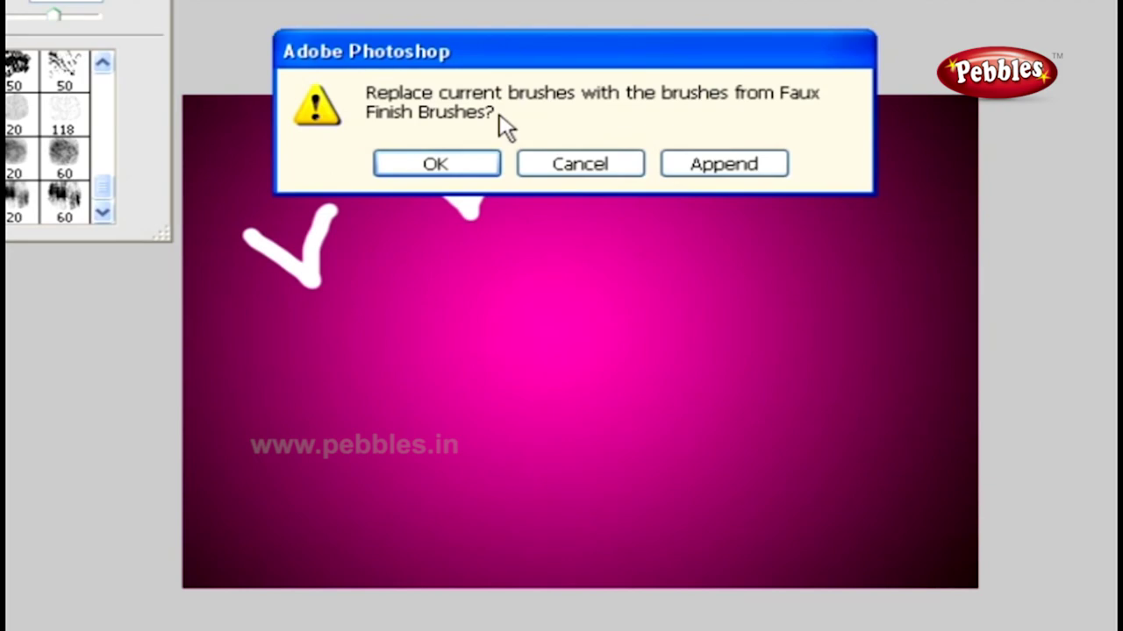
{"action": "left_click", "coordinate": [705, 166]}
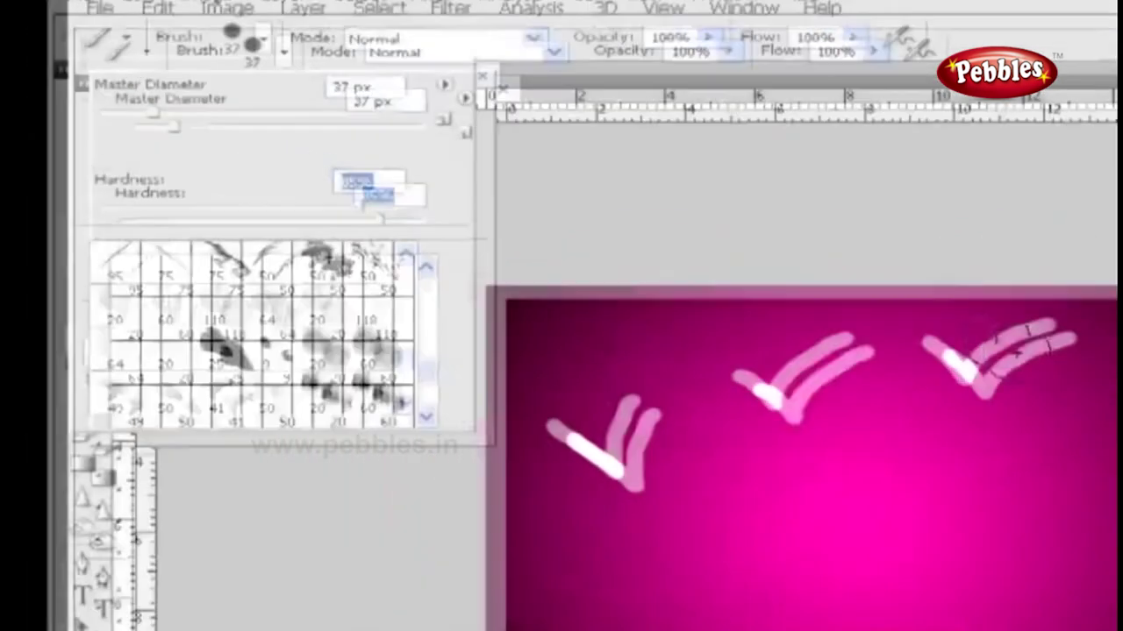
{"action": "left_click_drag", "start_coordinate": [427, 373], "coordinate": [436, 416]}
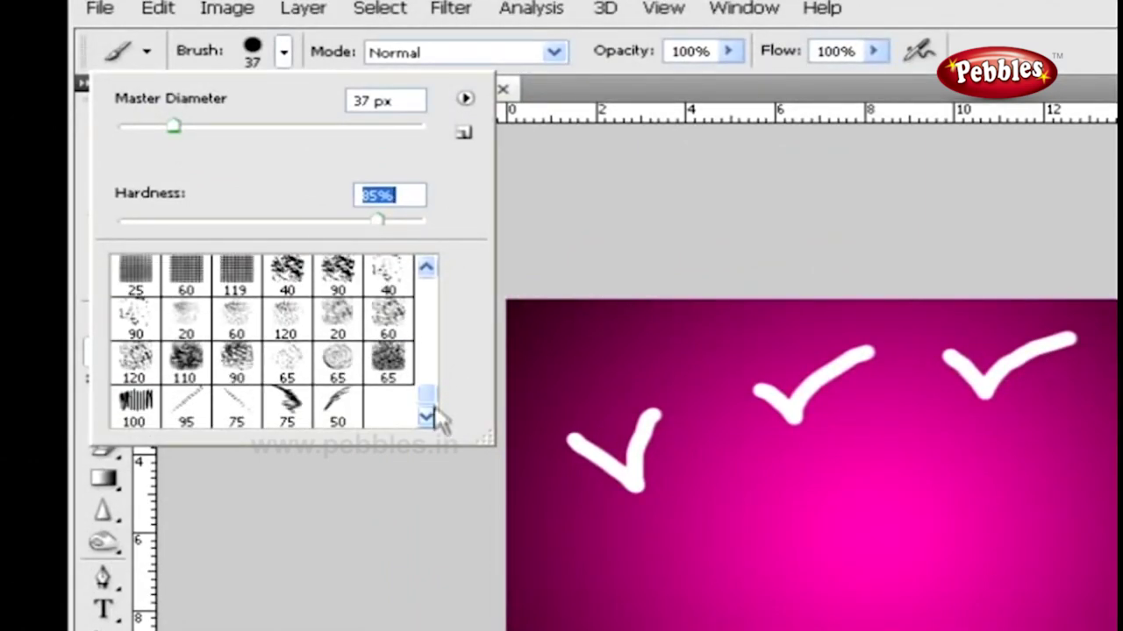
{"action": "left_click", "coordinate": [577, 206]}
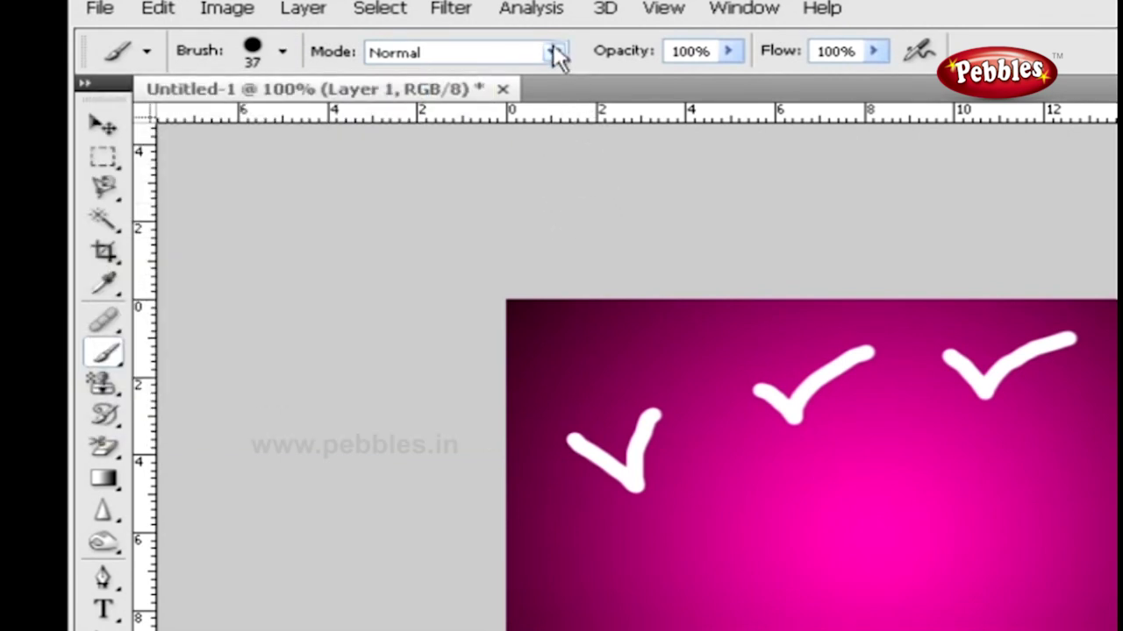
- Keep the brush blend mode at Normal and lower brush opacity to 81%
{"action": "left_click", "coordinate": [554, 53]}
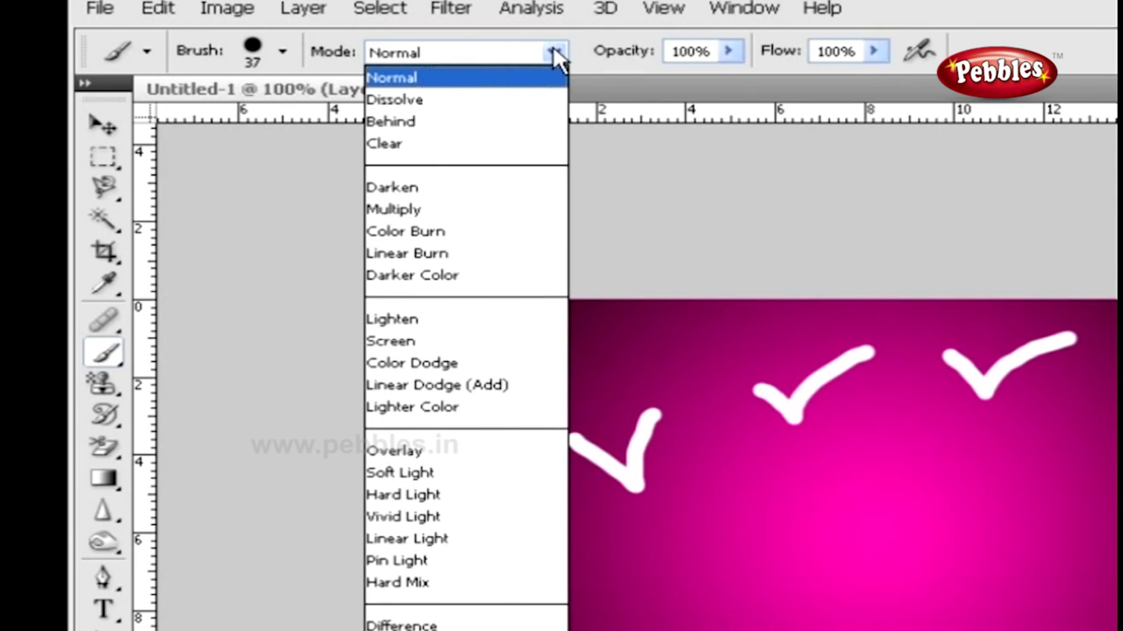
{"action": "left_click", "coordinate": [554, 52]}
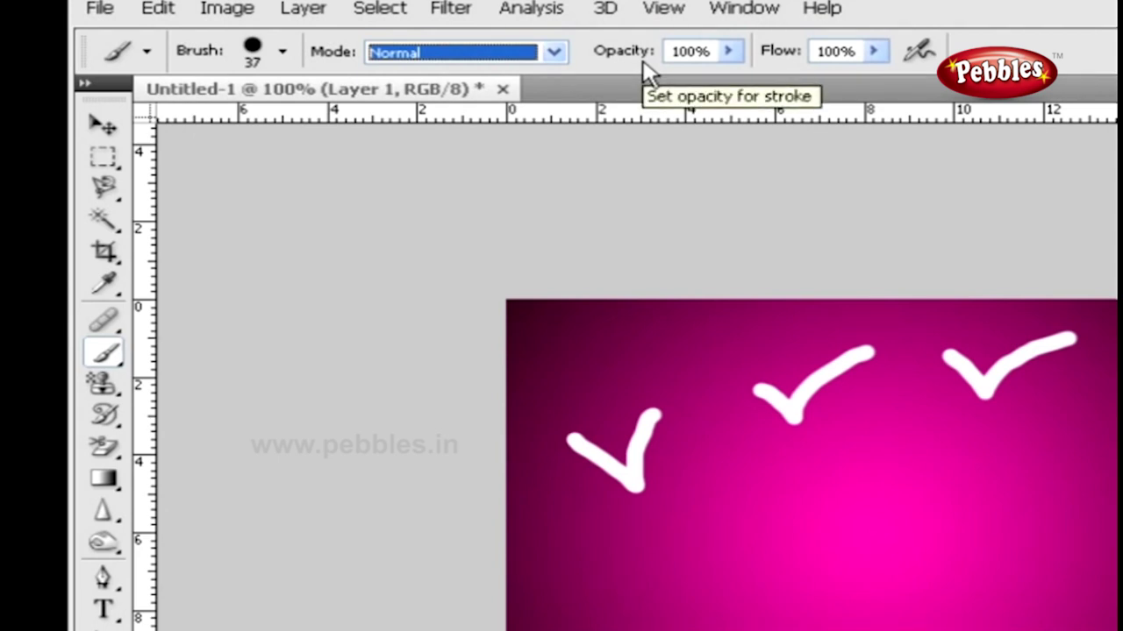
{"action": "left_click", "coordinate": [727, 51]}
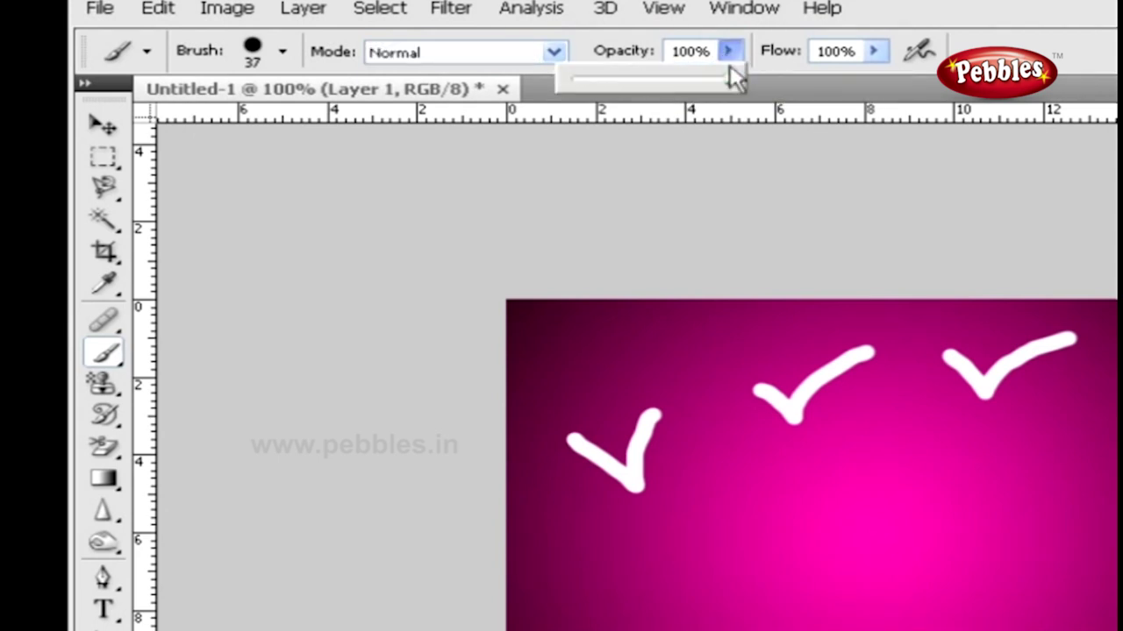
{"action": "left_click_drag", "start_coordinate": [732, 84], "coordinate": [693, 85]}
{"action": "left_click_drag", "start_coordinate": [692, 77], "coordinate": [701, 79]}
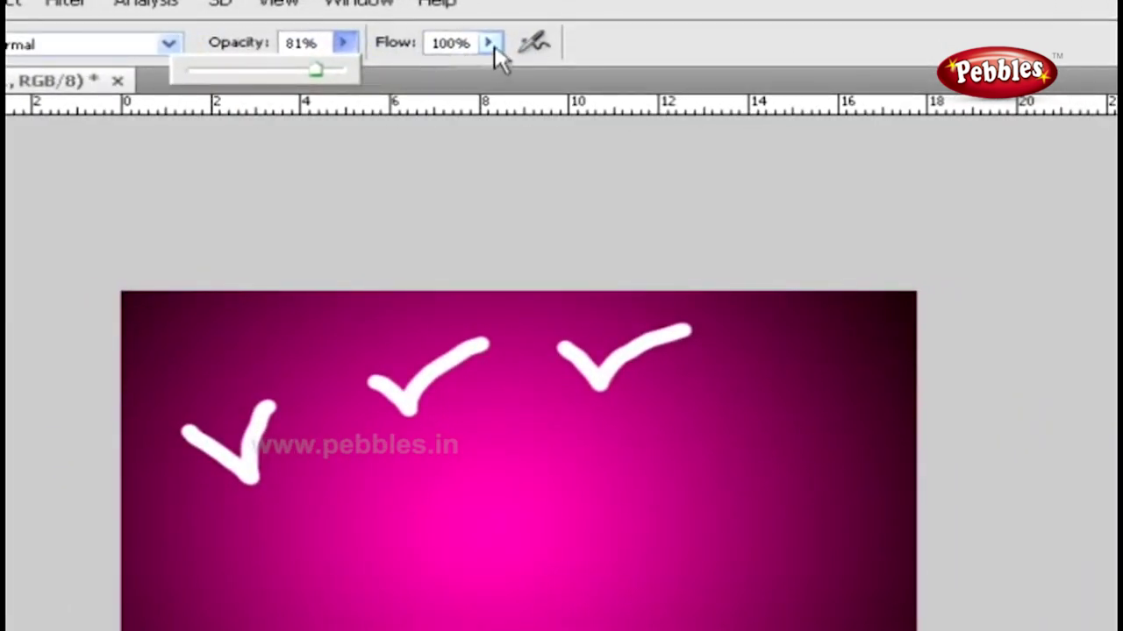
- Set brush flow to 39% and paint a soft wavy white stroke across the lower canvas
{"action": "left_click", "coordinate": [493, 43]}
{"action": "mouse_move", "coordinate": [490, 70]}
{"action": "left_mouse_down"}
{"action": "mouse_move", "coordinate": [418, 81]}
{"action": "mouse_move", "coordinate": [393, 72]}
{"action": "left_mouse_up"}
{"action": "mouse_move", "coordinate": [297, 522]}
{"action": "left_mouse_down"}
{"action": "mouse_move", "coordinate": [356, 509]}
{"action": "mouse_move", "coordinate": [556, 534]}
{"action": "mouse_move", "coordinate": [742, 476]}
{"action": "mouse_move", "coordinate": [829, 492]}
{"action": "left_mouse_up"}
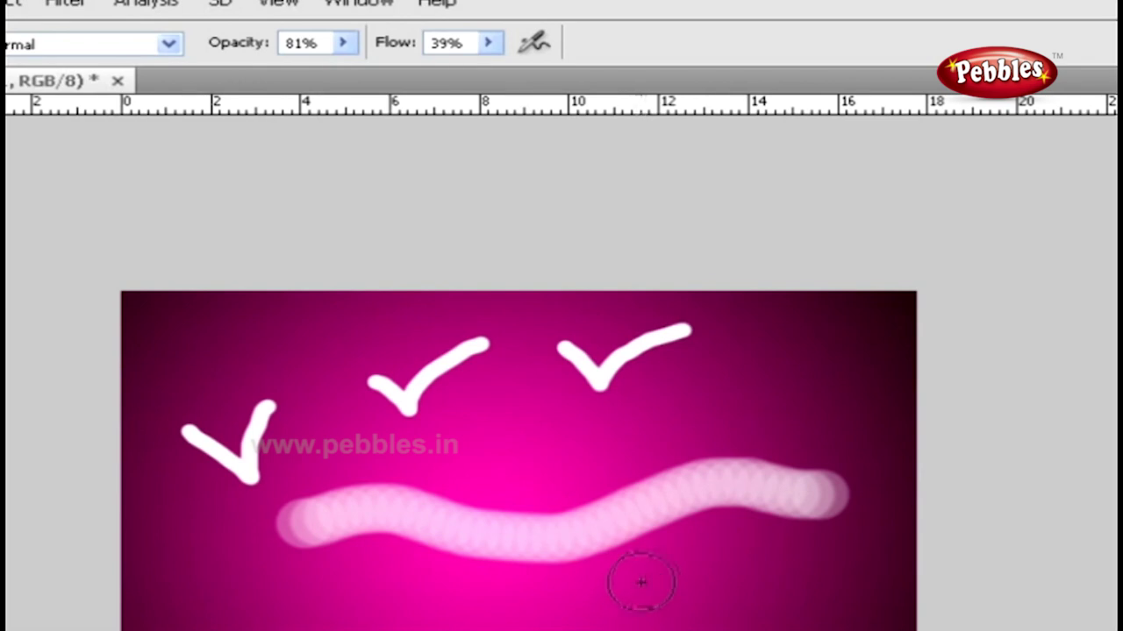
- Enable airbrush build-up, spray a white dot on the right, and show the Brush tool group
{"action": "left_click", "coordinate": [534, 41]}
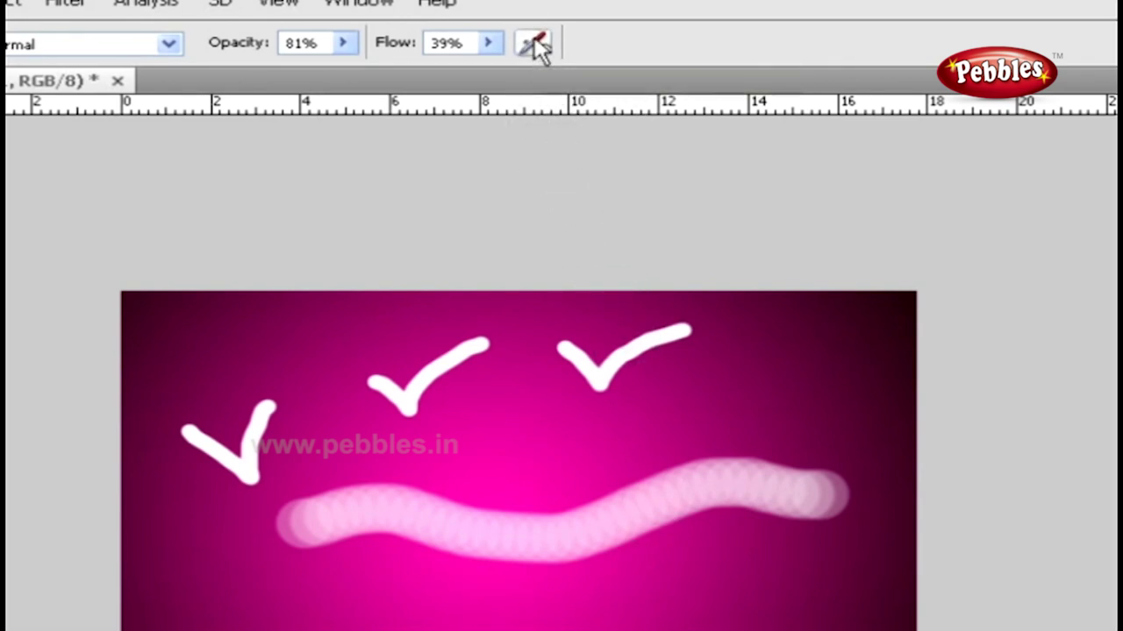
{"action": "left_click_drag", "start_coordinate": [765, 406], "coordinate": [766, 406]}
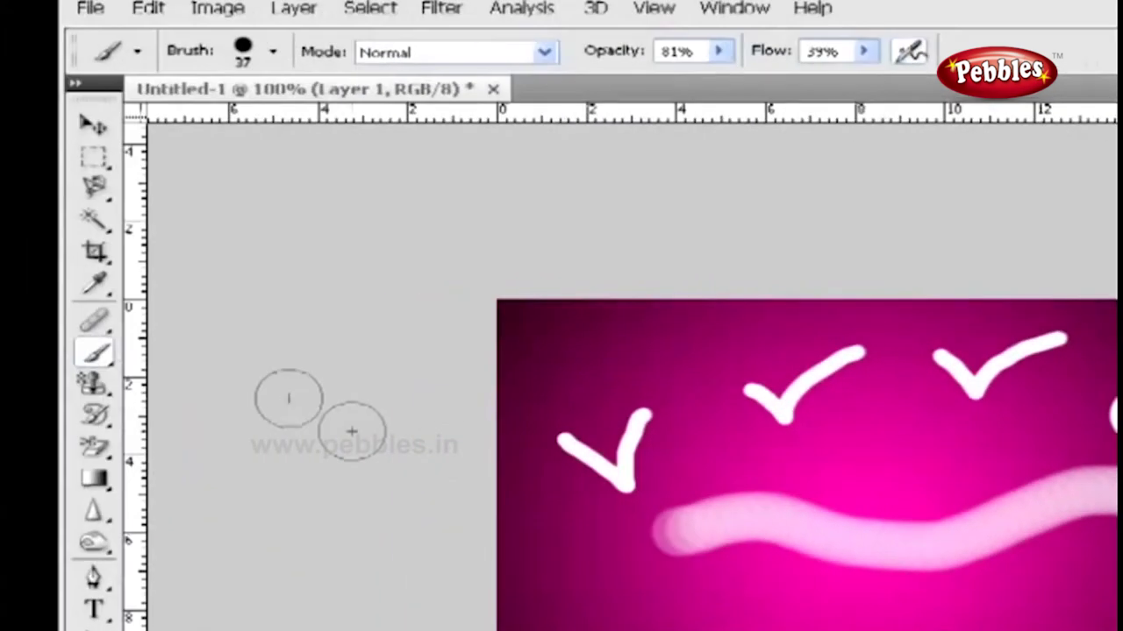
{"action": "right_click", "coordinate": [95, 352]}
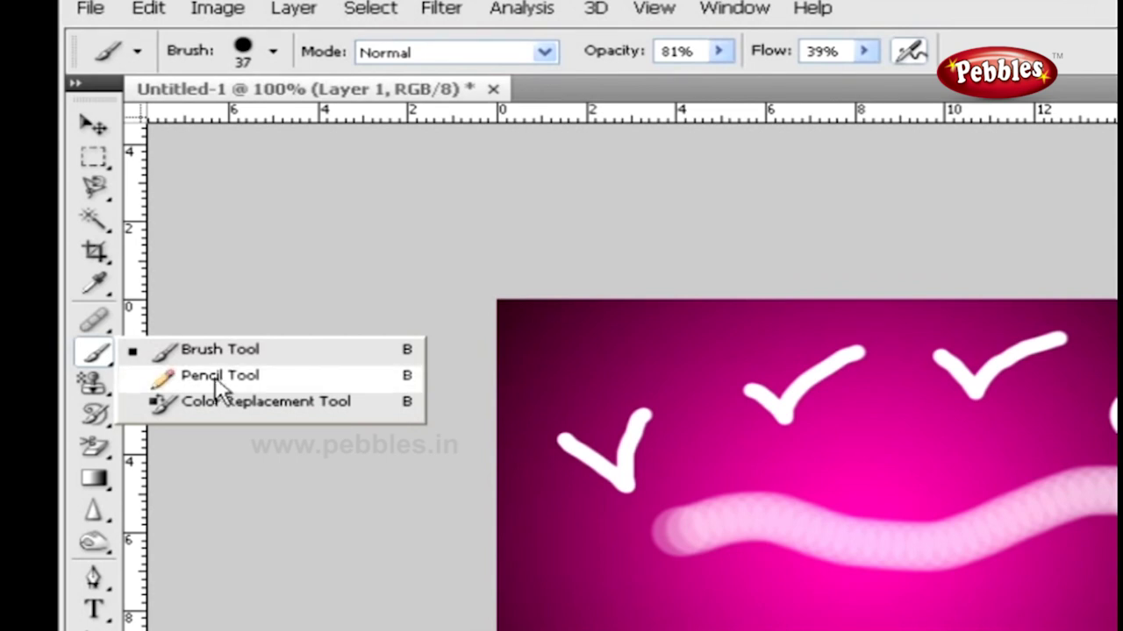
- With the Pencil tool, draw three hard-edged white ticks and a dot along the bottom
{"action": "left_click", "coordinate": [216, 377]}
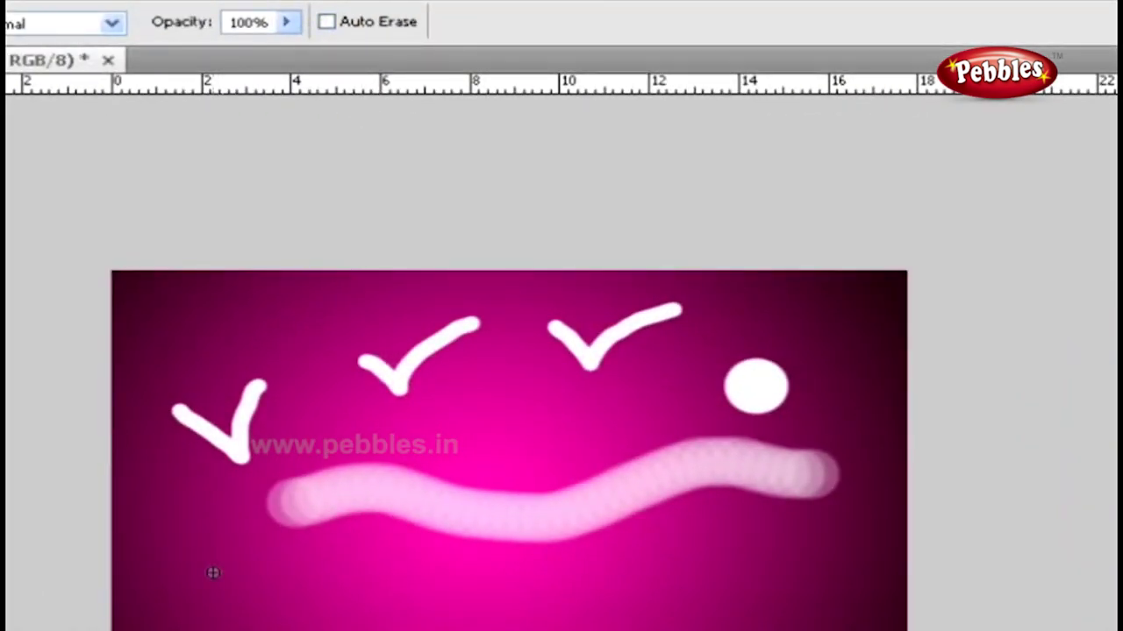
{"action": "left_click_drag", "start_coordinate": [204, 560], "coordinate": [297, 543]}
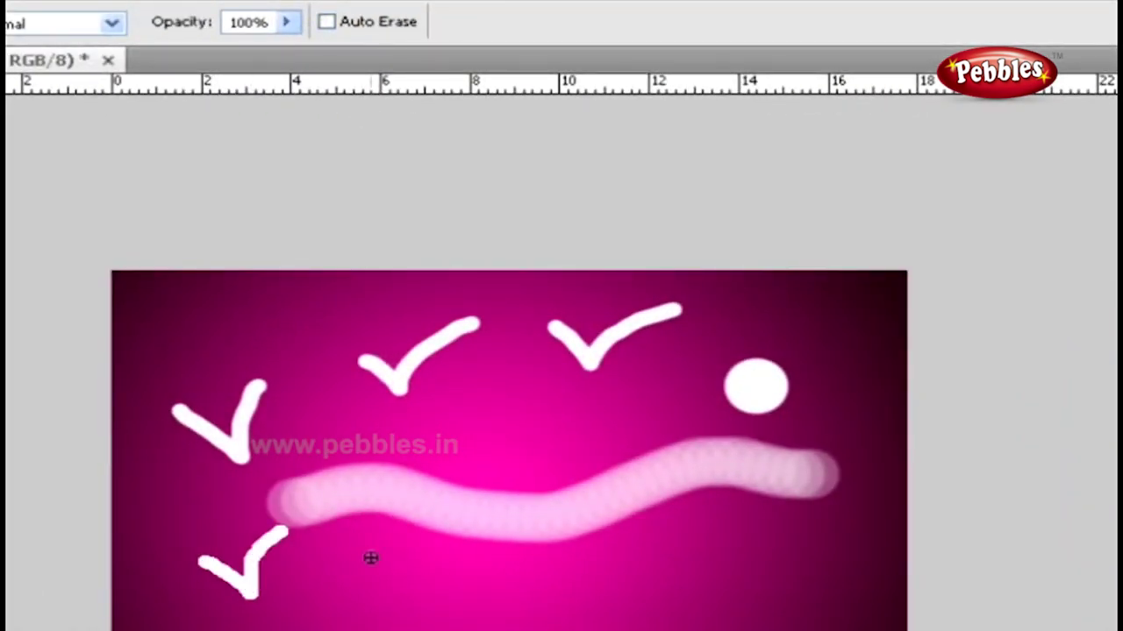
{"action": "left_click_drag", "start_coordinate": [371, 556], "coordinate": [454, 521]}
{"action": "left_click", "coordinate": [551, 544]}
{"action": "left_click_drag", "start_coordinate": [551, 544], "coordinate": [630, 521]}
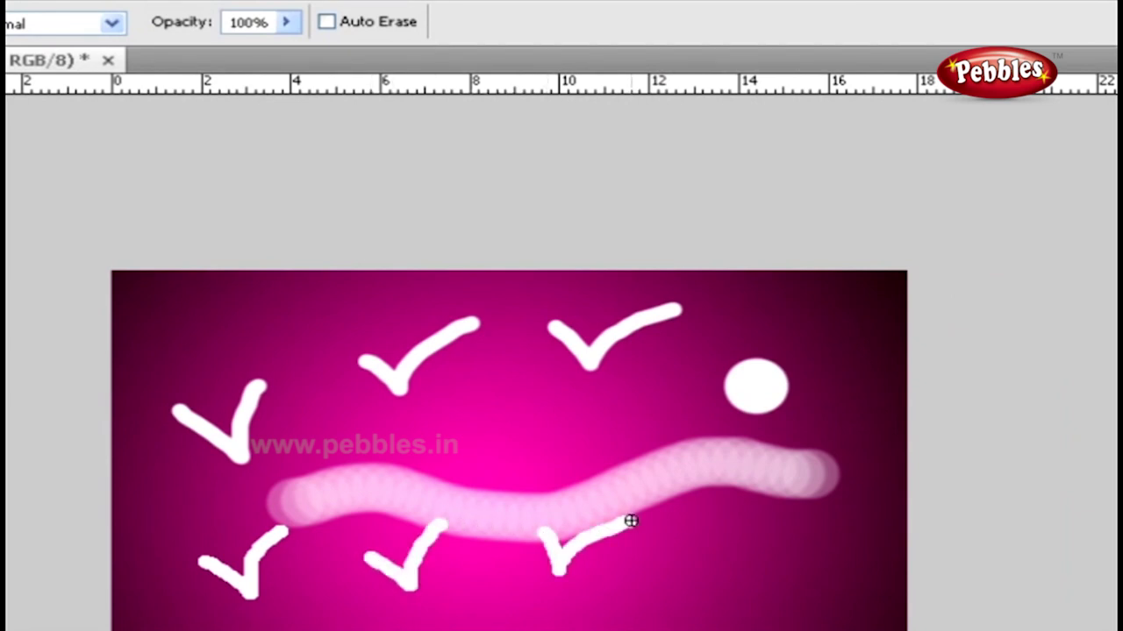
- Turn on Auto Erase and draw three black marks plus a long black line near the bottom
{"action": "left_click", "coordinate": [355, 24]}
{"action": "mouse_move", "coordinate": [297, 564]}
{"action": "left_mouse_down"}
{"action": "mouse_move", "coordinate": [339, 603]}
{"action": "mouse_move", "coordinate": [349, 551]}
{"action": "left_mouse_up"}
{"action": "mouse_move", "coordinate": [458, 570]}
{"action": "left_mouse_down"}
{"action": "mouse_move", "coordinate": [501, 602]}
{"action": "mouse_move", "coordinate": [525, 563]}
{"action": "left_mouse_up"}
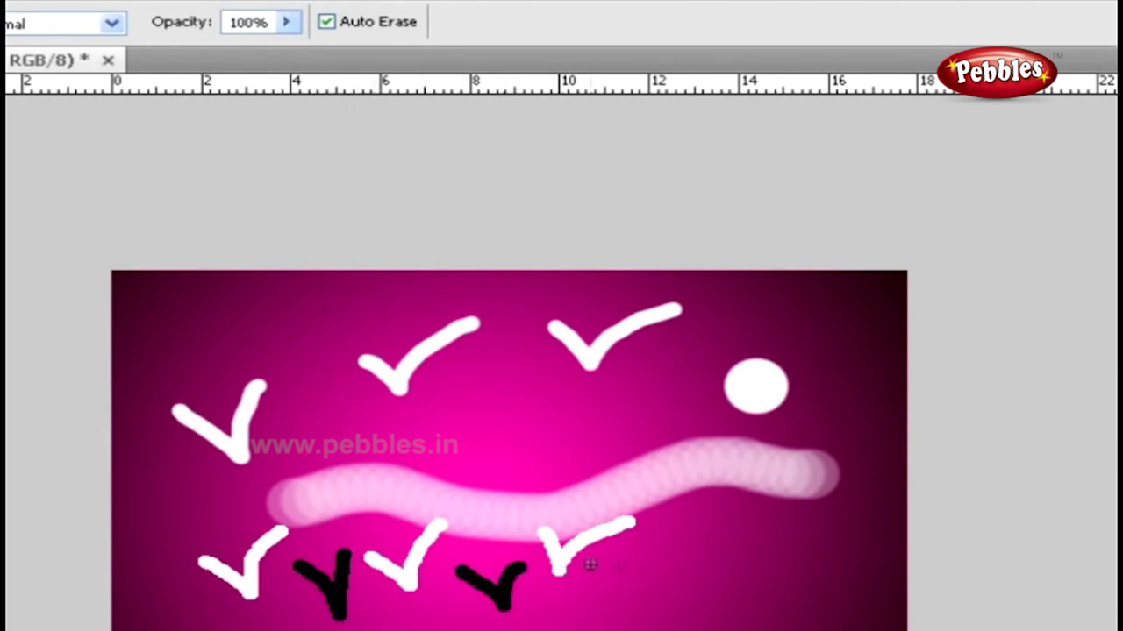
{"action": "left_click_drag", "start_coordinate": [643, 559], "coordinate": [741, 544]}
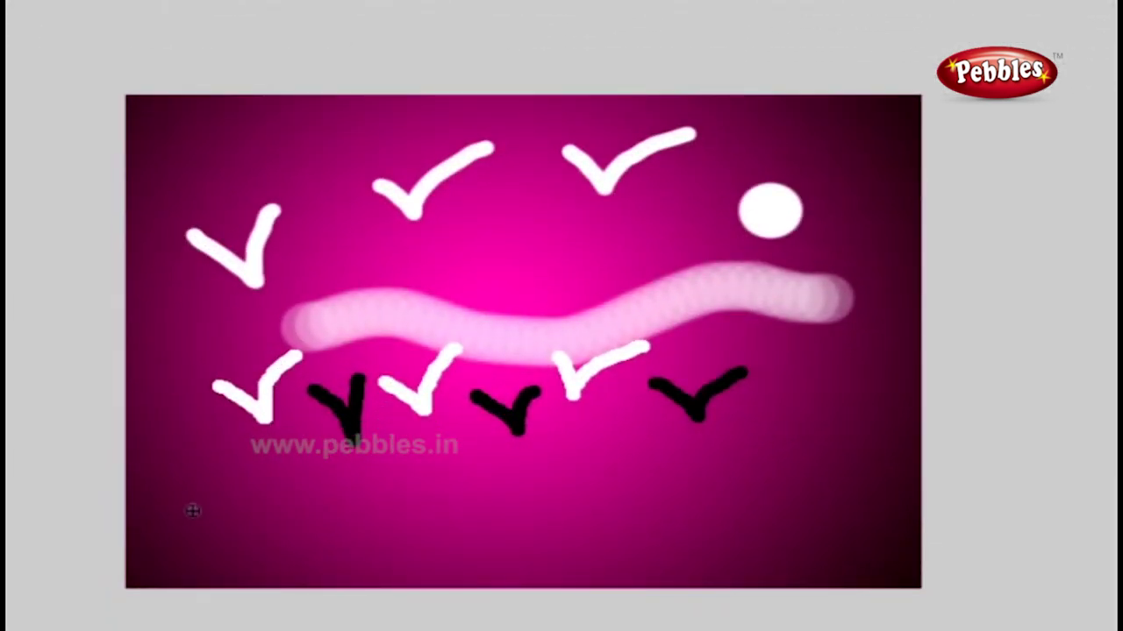
{"action": "left_click_drag", "start_coordinate": [192, 511], "coordinate": [780, 508]}
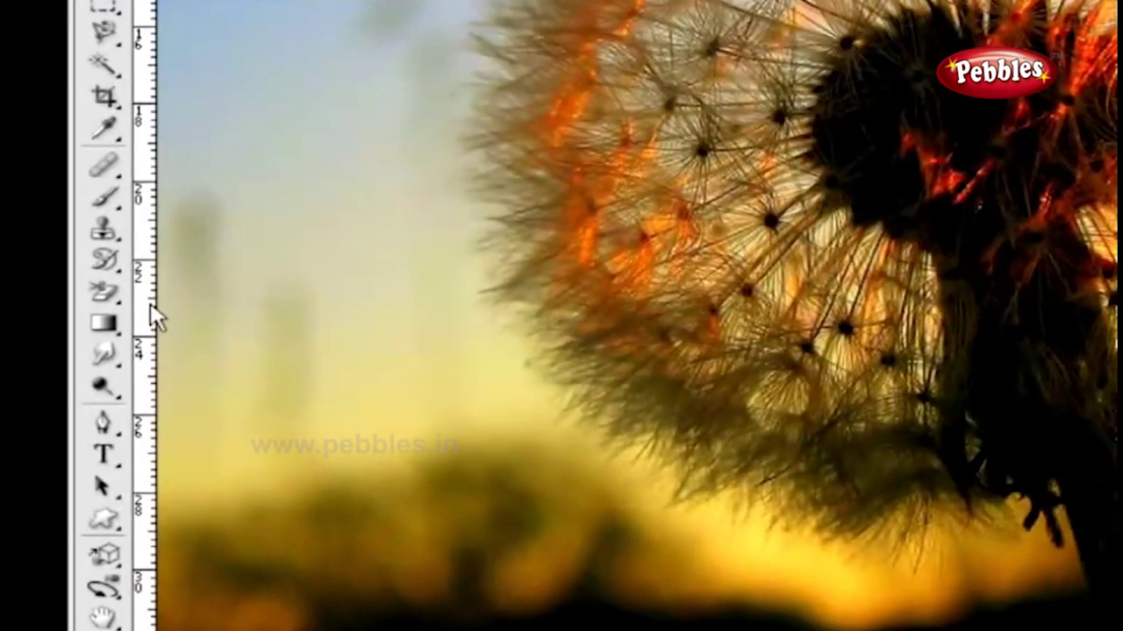
- Use the Clone Stamp tool to paint out the VETTON.ru watermark in the bottom-right corner
{"action": "left_click", "coordinate": [103, 229]}
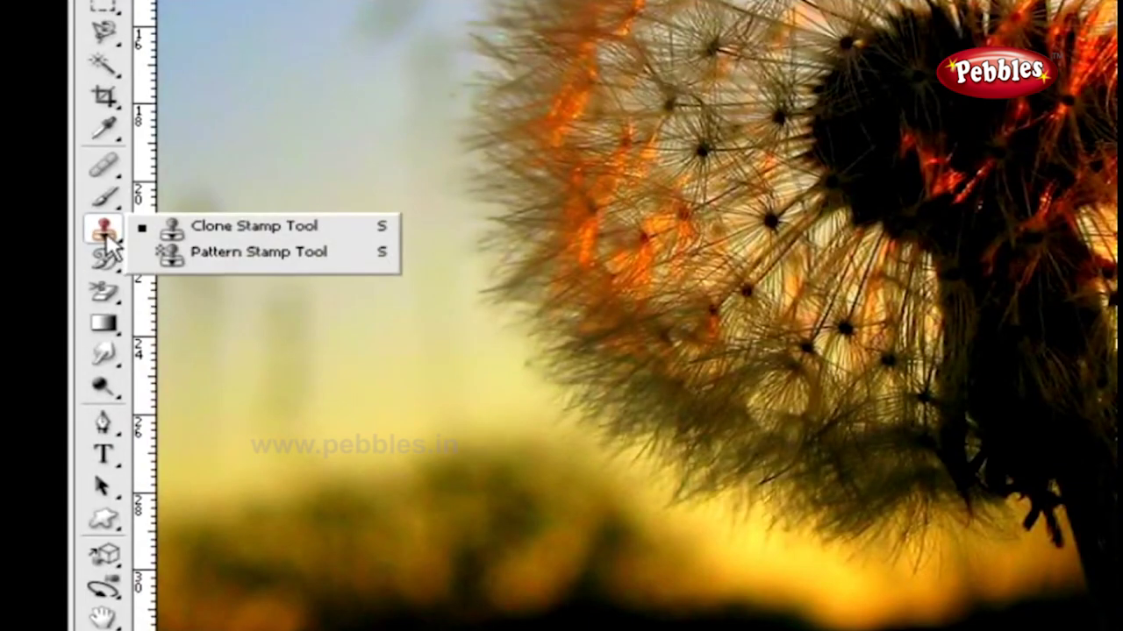
{"action": "left_click", "coordinate": [224, 226]}
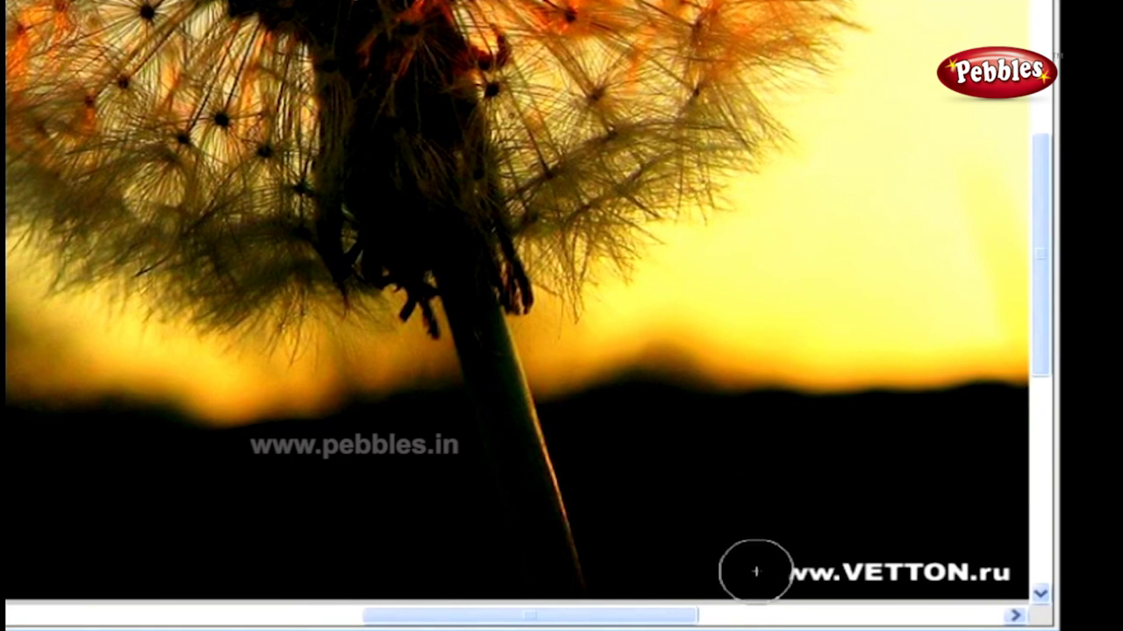
{"action": "left_click", "coordinate": [756, 572]}
{"action": "mouse_move", "coordinate": [756, 572]}
{"action": "left_mouse_down"}
{"action": "mouse_move", "coordinate": [944, 575]}
{"action": "mouse_move", "coordinate": [970, 564]}
{"action": "mouse_move", "coordinate": [1009, 576]}
{"action": "mouse_move", "coordinate": [990, 566]}
{"action": "left_mouse_up"}
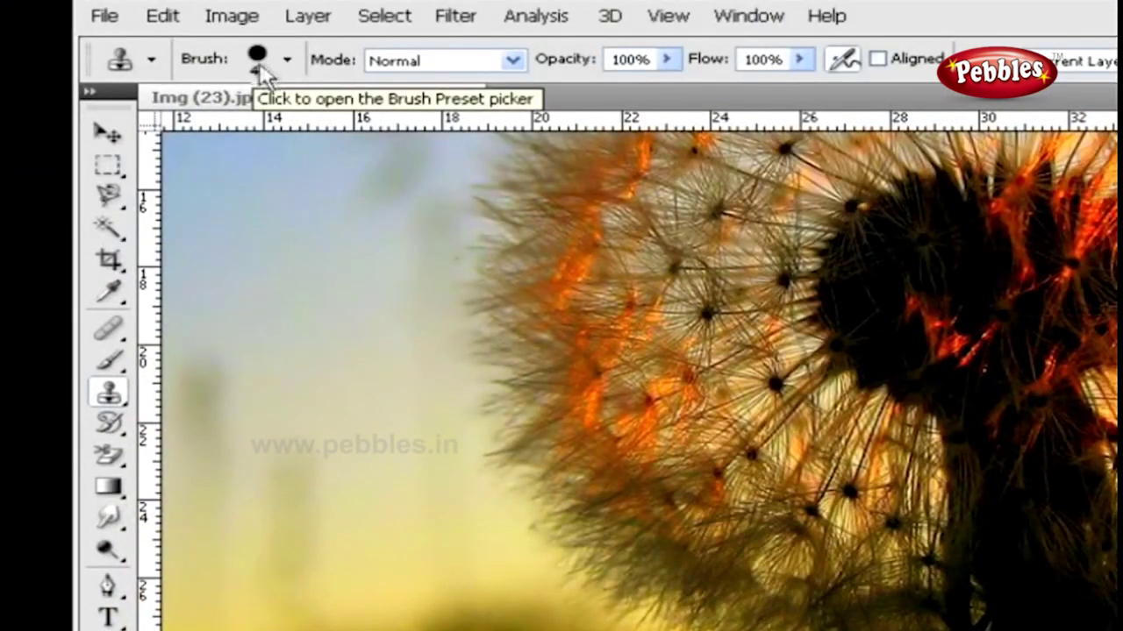
- Make the clone brush 47 px with slightly softer hardness, keeping Normal blending
{"action": "left_click", "coordinate": [289, 61]}
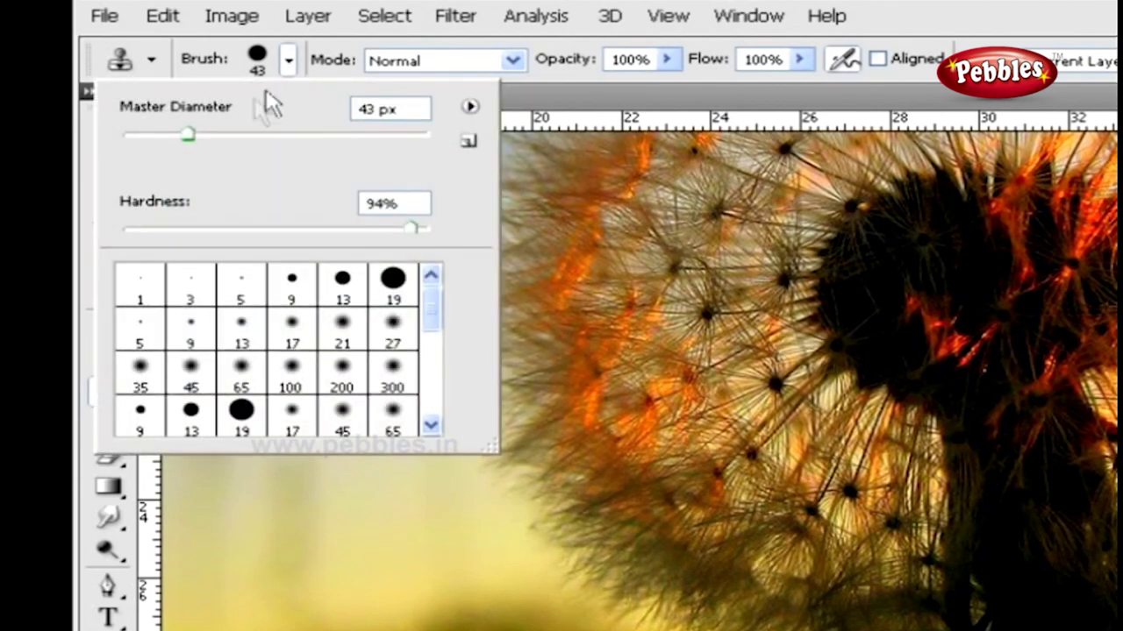
{"action": "left_click_drag", "start_coordinate": [189, 135], "coordinate": [195, 135]}
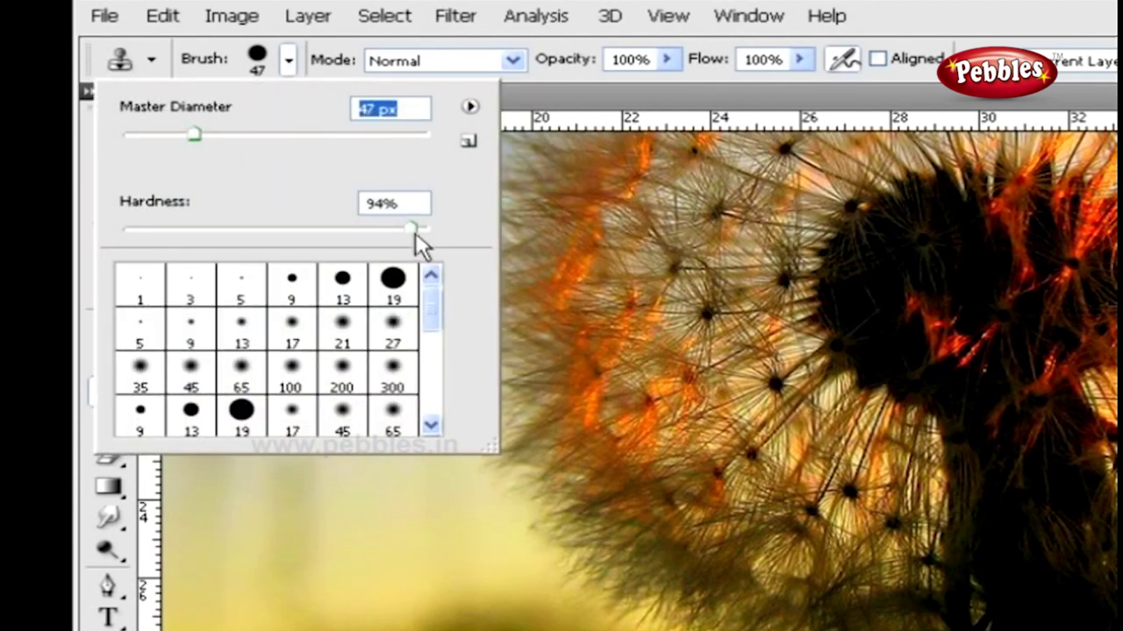
{"action": "left_click_drag", "start_coordinate": [412, 230], "coordinate": [396, 230]}
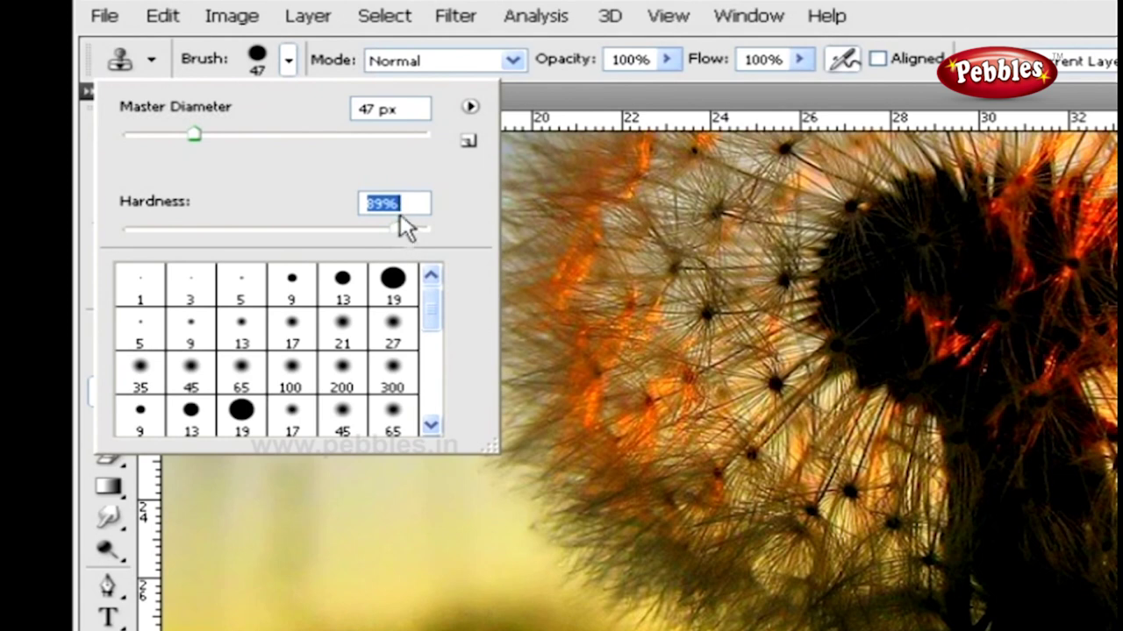
{"action": "left_click", "coordinate": [513, 60]}
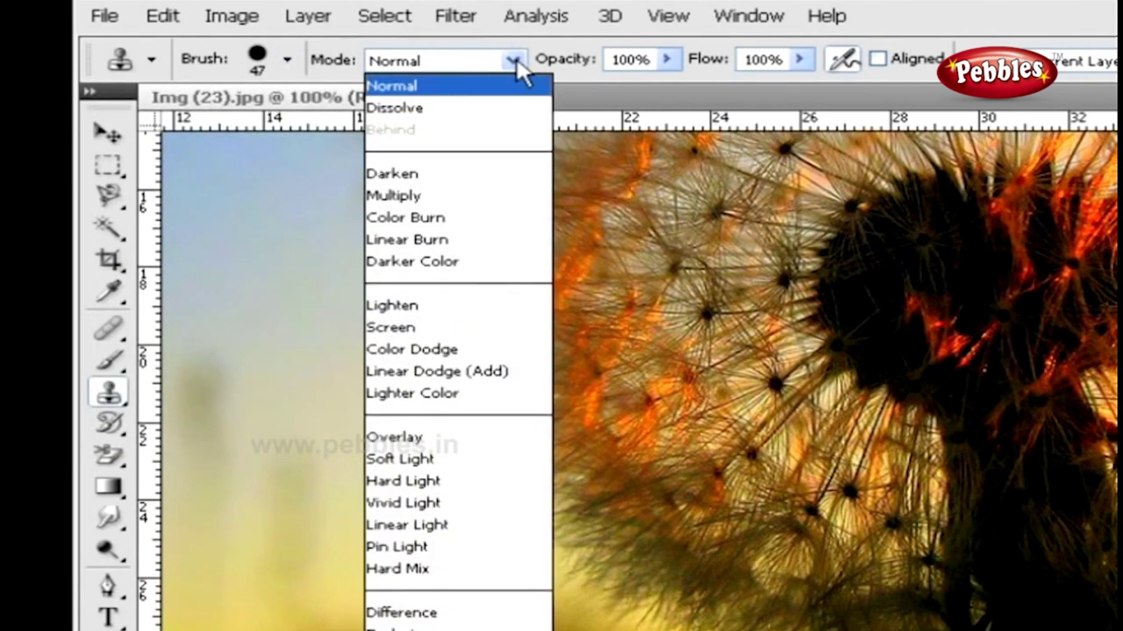
{"action": "left_click", "coordinate": [517, 61]}
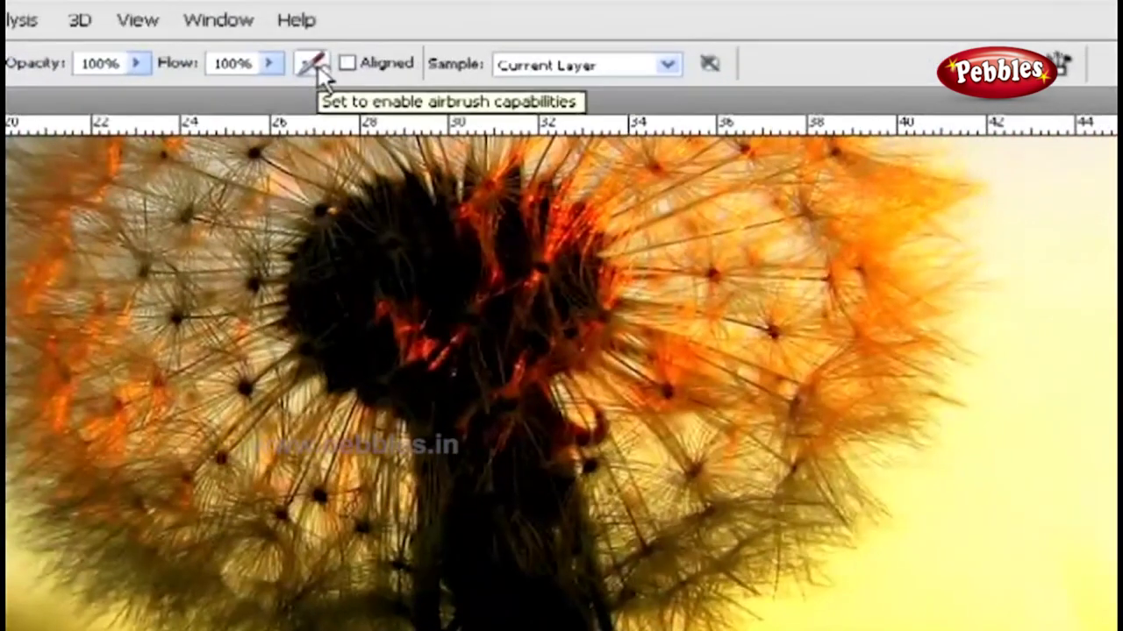
- Turn on airbrush build-up for cloning, then test a stamp and undo it
{"action": "left_click", "coordinate": [318, 70]}
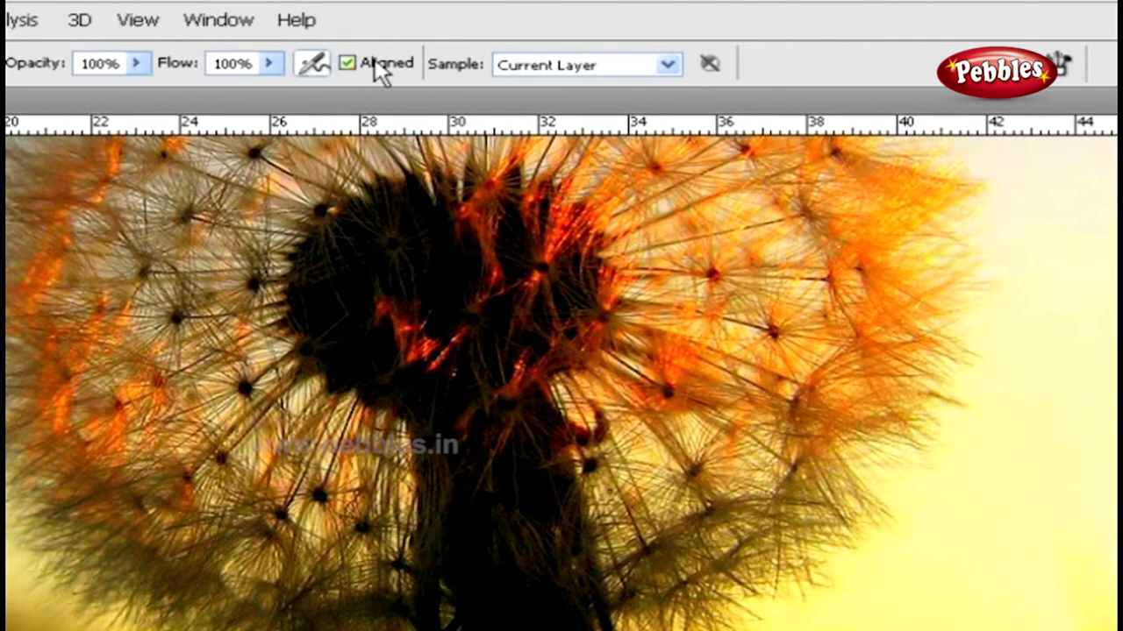
{"action": "left_click", "coordinate": [829, 305]}
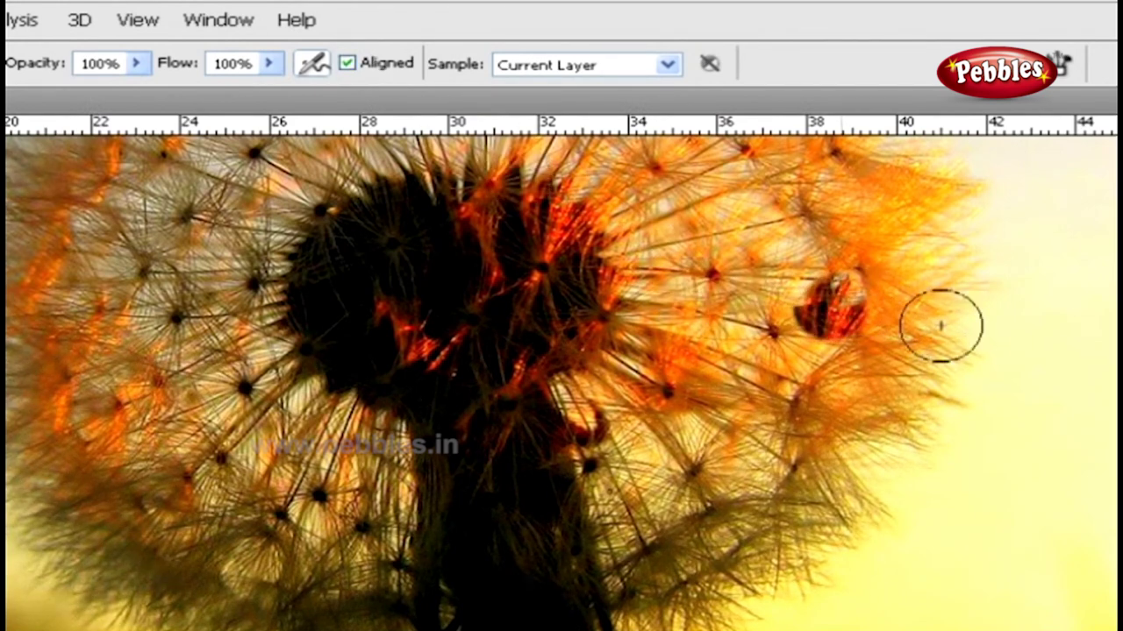
{"action": "key", "text": "ctrl+z"}
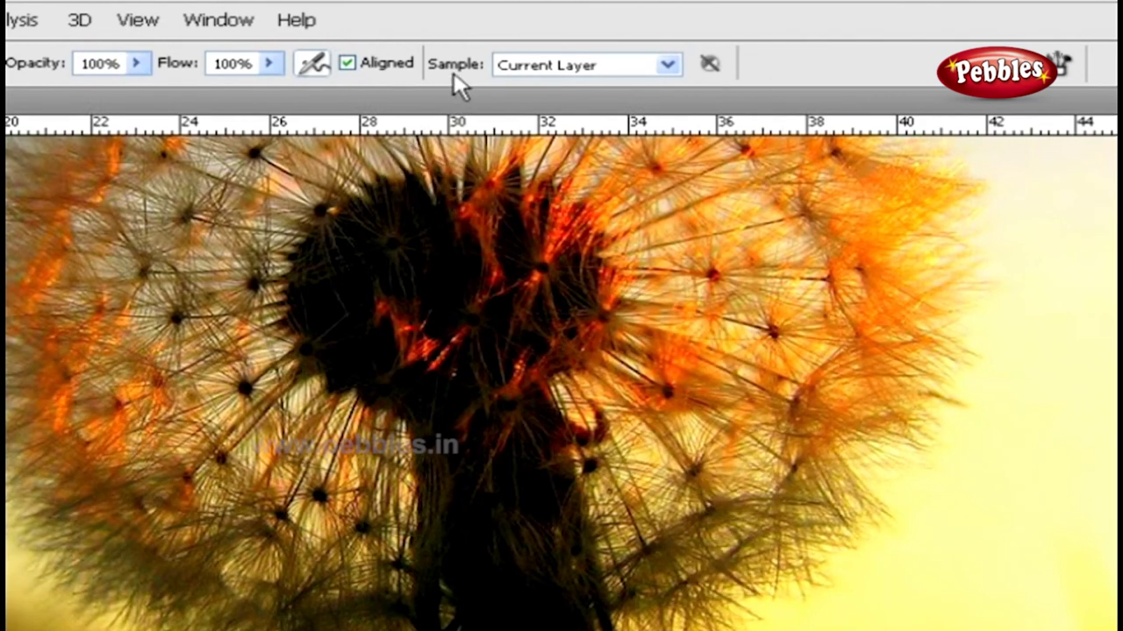
- Keep clone sampling on Current Layer and show the Window menu
{"action": "left_click", "coordinate": [667, 64]}
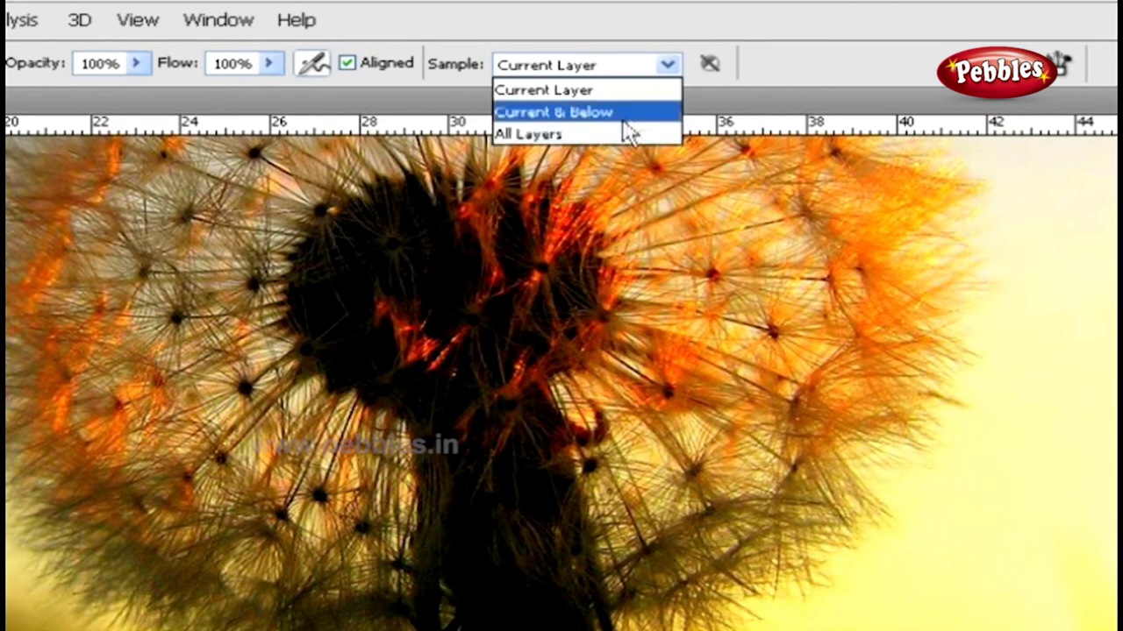
{"action": "left_click", "coordinate": [649, 91]}
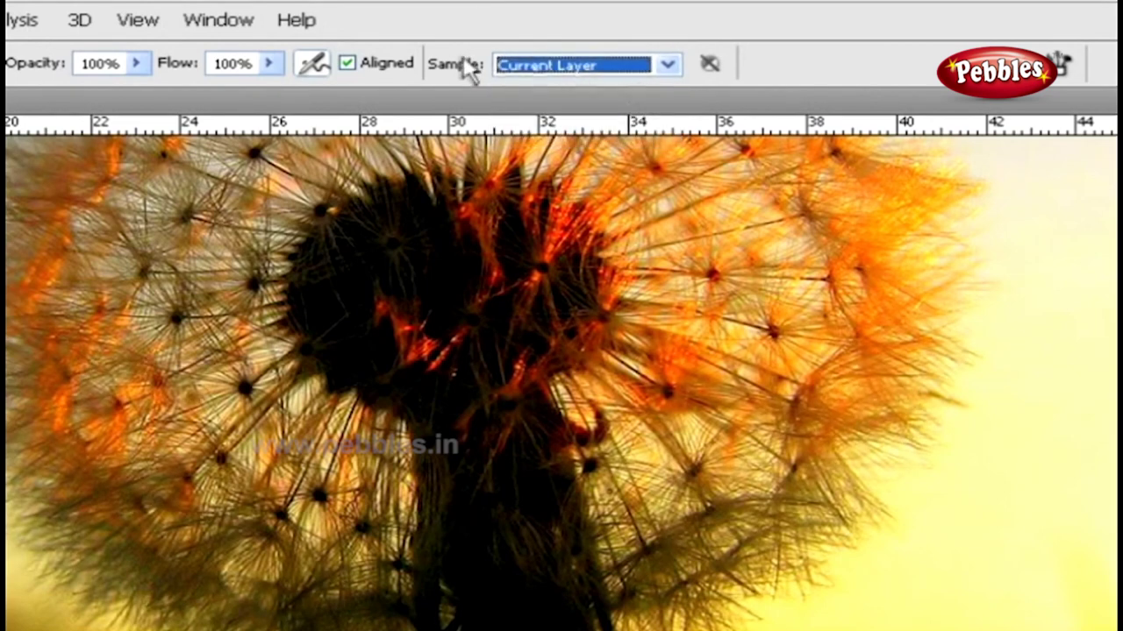
{"action": "left_click", "coordinate": [210, 26]}
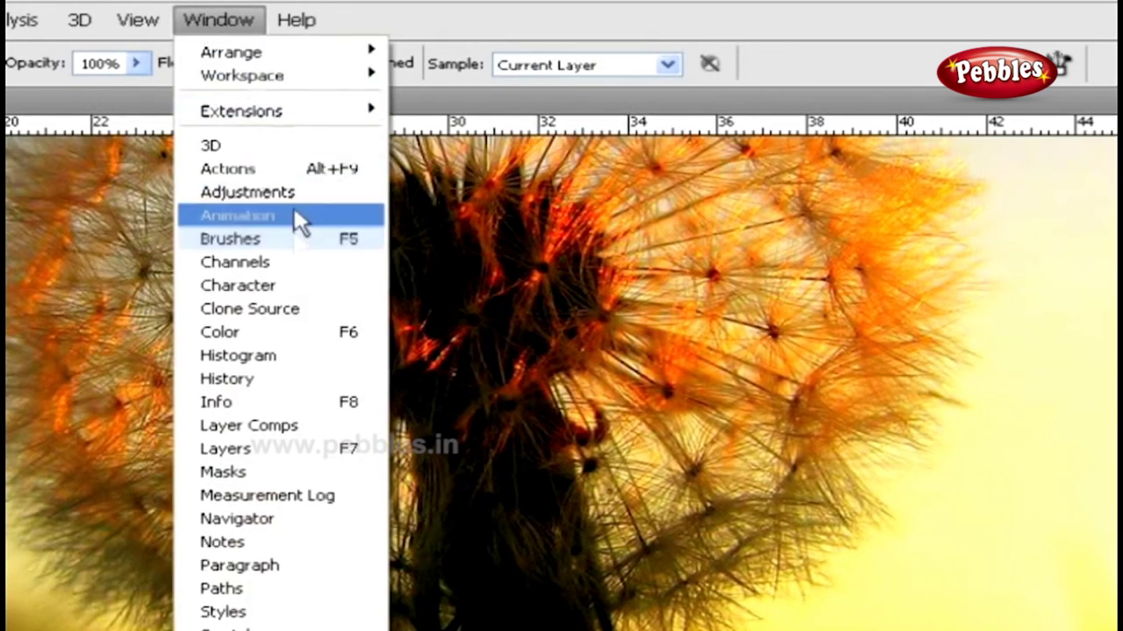
- Show the Clone Source panel and cycle through the source slots, ending on the third
{"action": "left_click", "coordinate": [294, 309]}
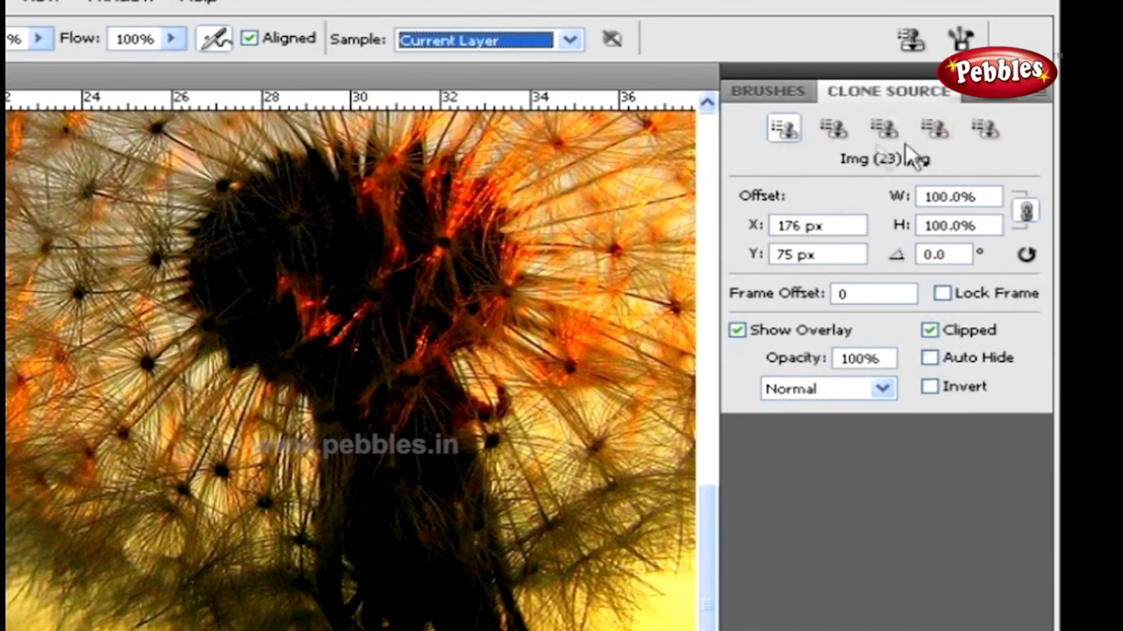
{"action": "left_click", "coordinate": [798, 151]}
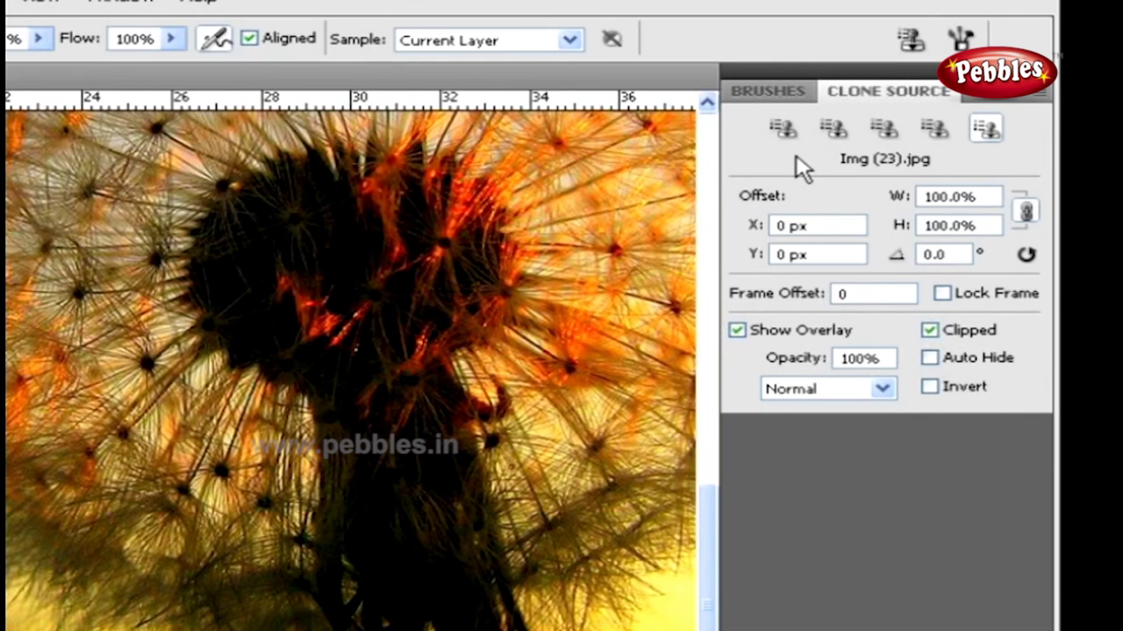
{"action": "left_click", "coordinate": [777, 130]}
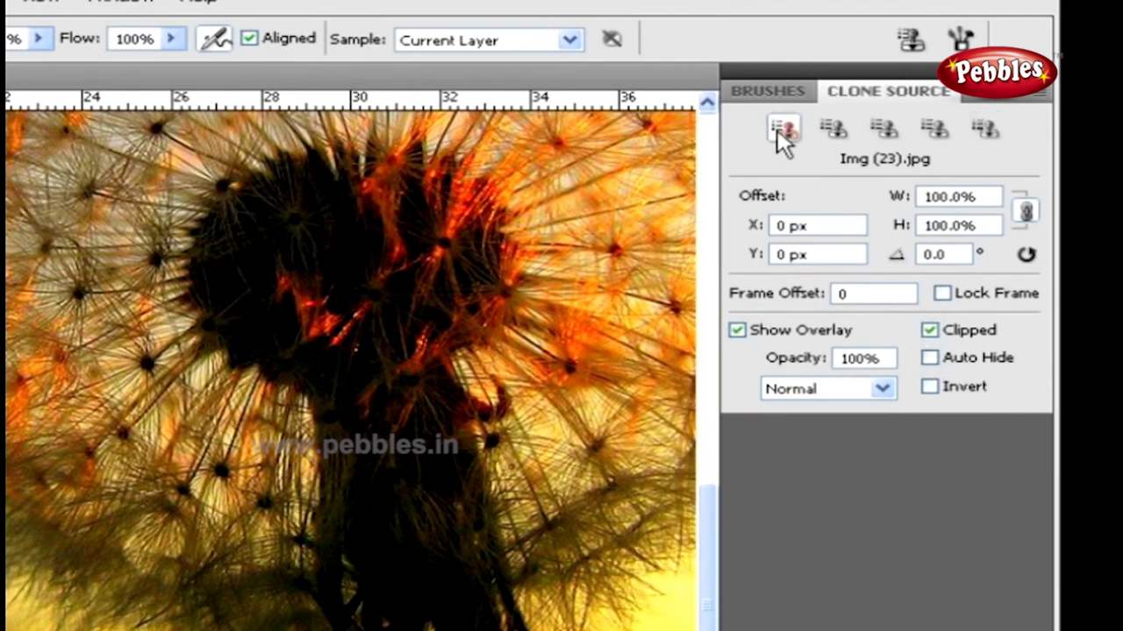
{"action": "left_click", "coordinate": [833, 130]}
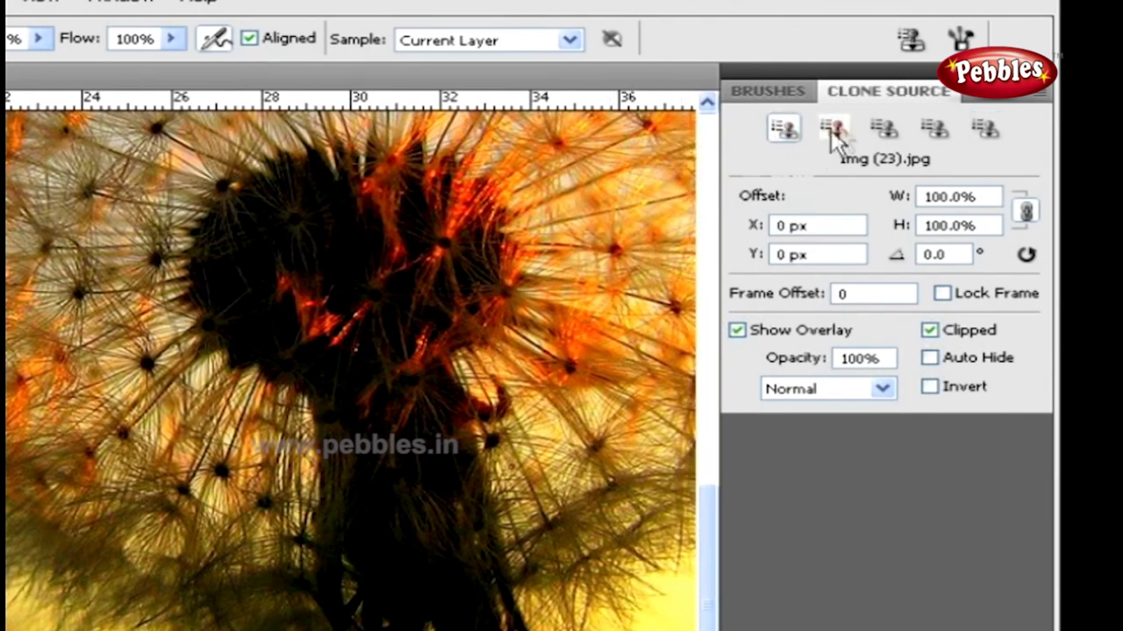
{"action": "left_click", "coordinate": [884, 129]}
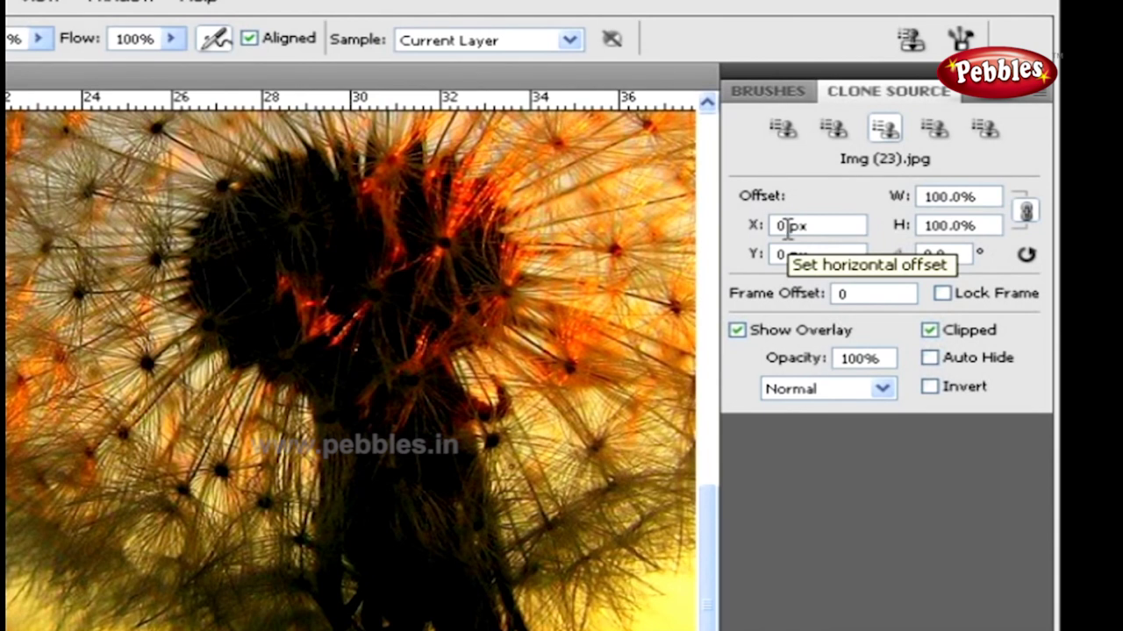
- Scale the clone source to 50% width and height and nudge its rotation to 0.1°
{"action": "left_click", "coordinate": [974, 197]}
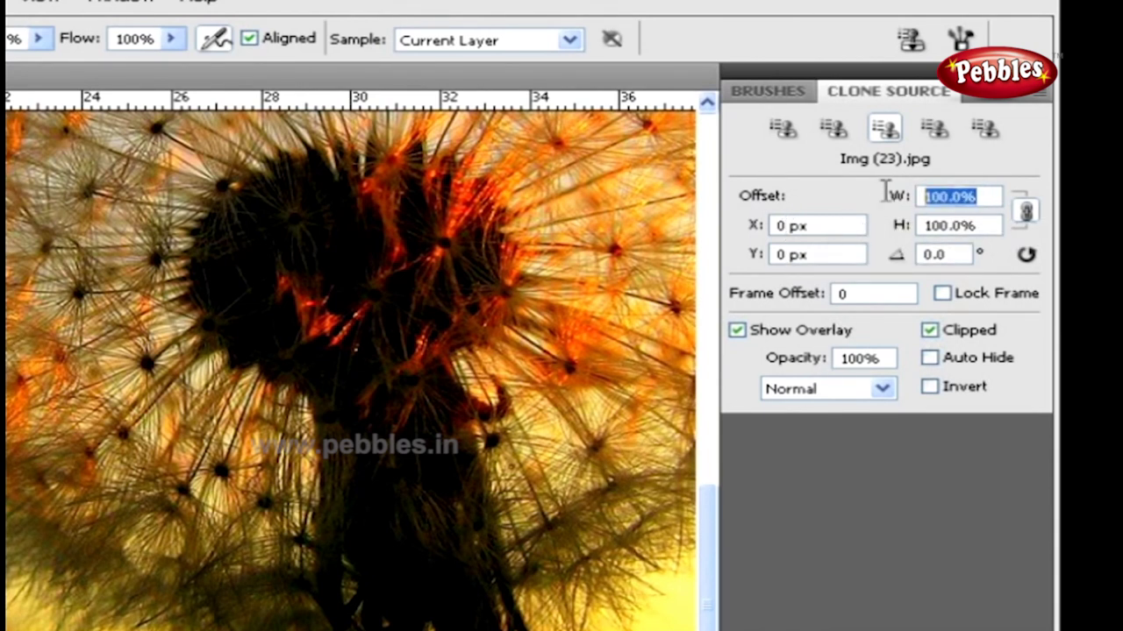
{"action": "type", "text": "-50"}
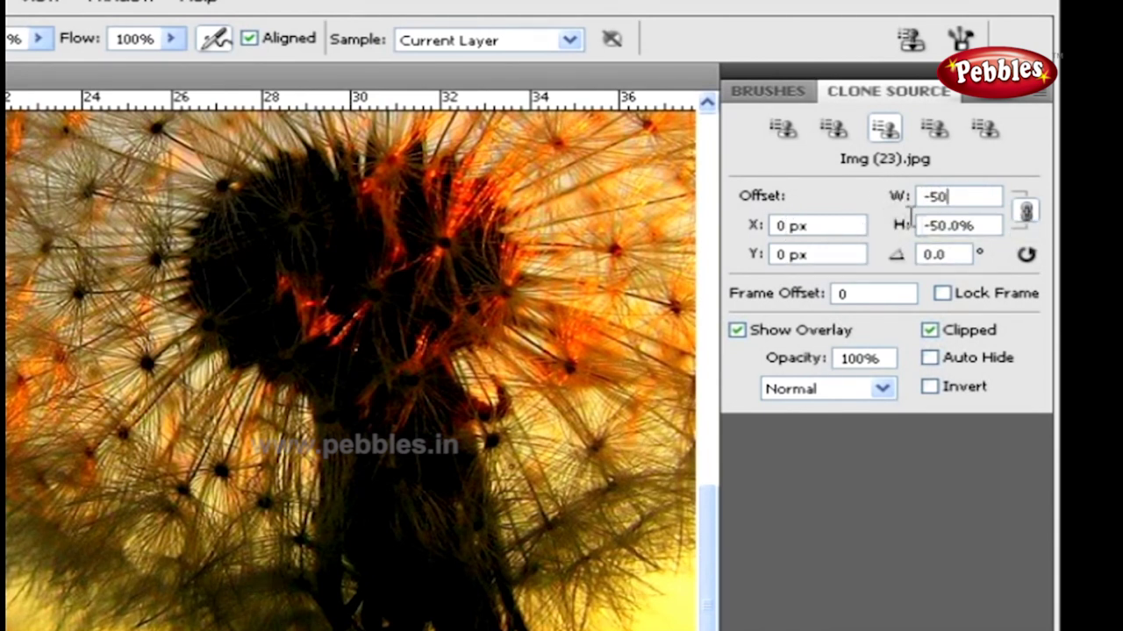
{"action": "type", "text": "%"}
{"action": "key", "text": "Tab"}
{"action": "type", "text": "+"}
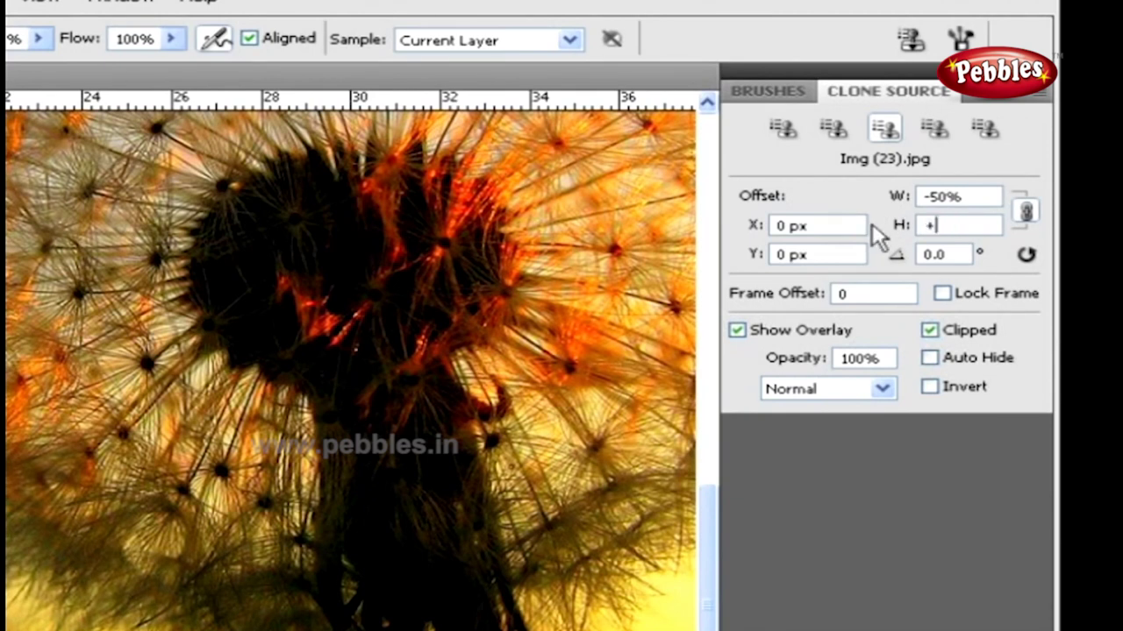
{"action": "type", "text": "50"}
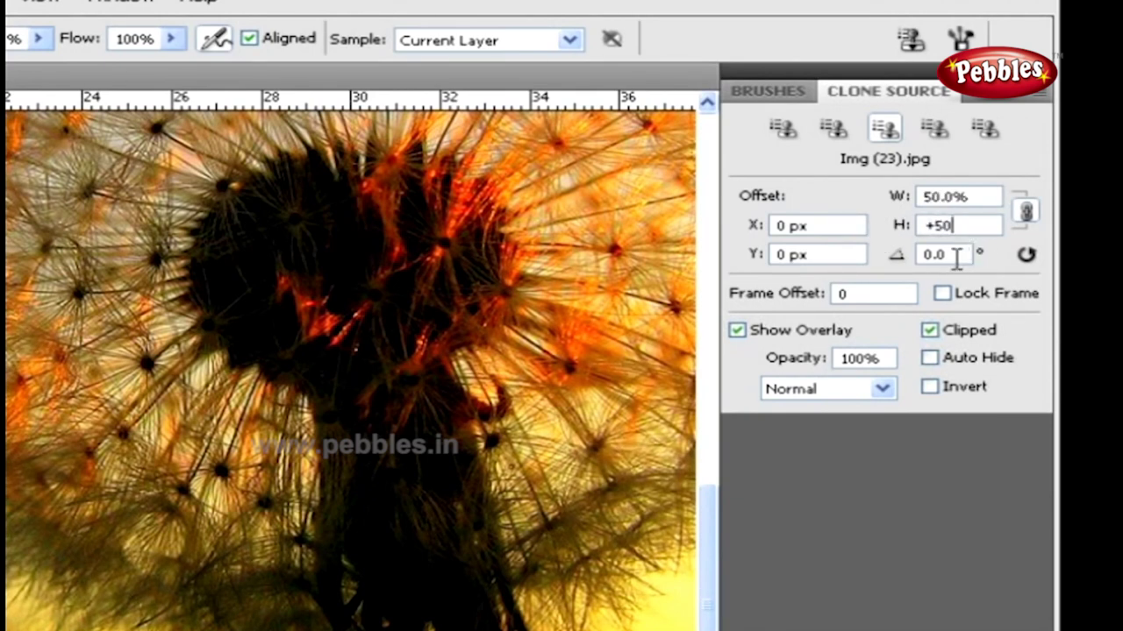
{"action": "left_click_drag", "start_coordinate": [897, 258], "coordinate": [928, 265]}
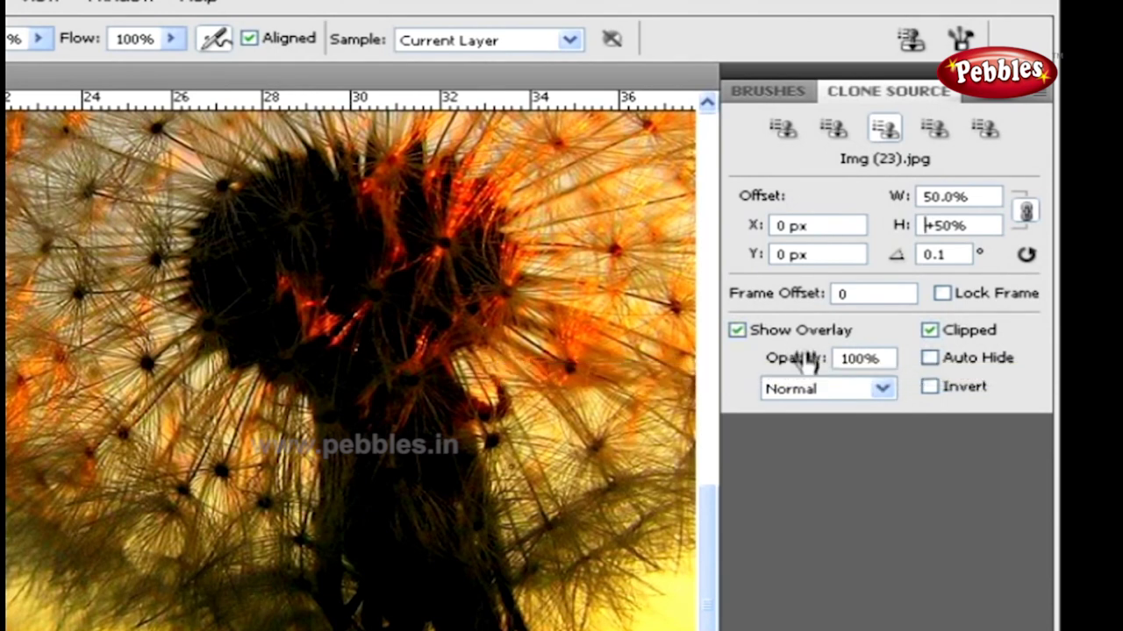
- Set clone overlay opacity to 83% with Normal blending, then collapse the Clone Source panel
{"action": "left_click_drag", "start_coordinate": [807, 363], "coordinate": [775, 364]}
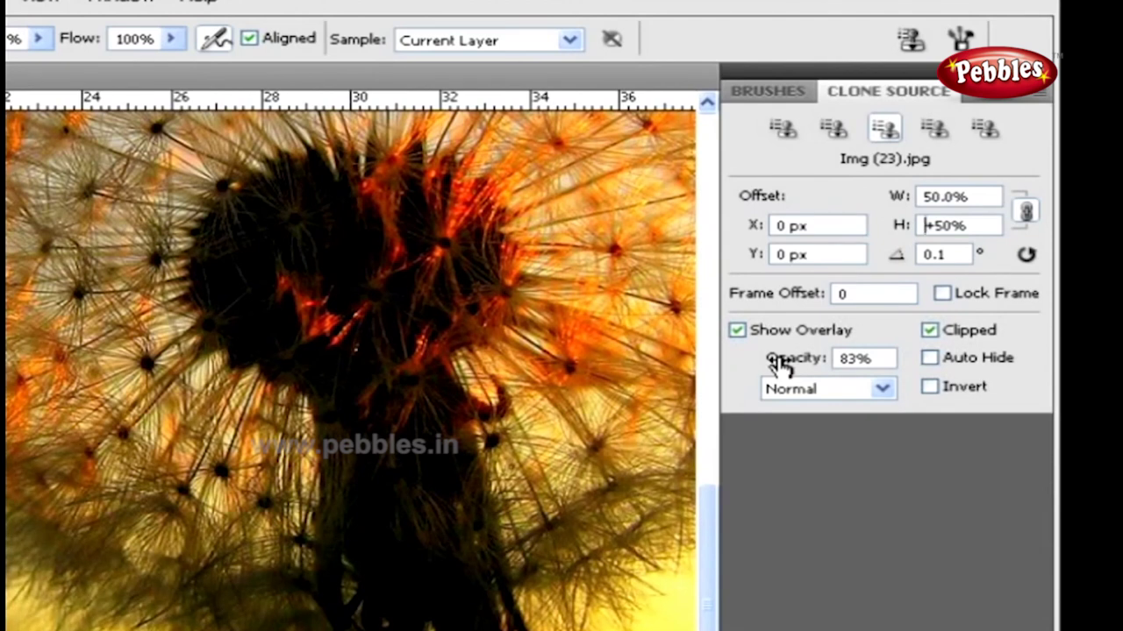
{"action": "left_click", "coordinate": [833, 396]}
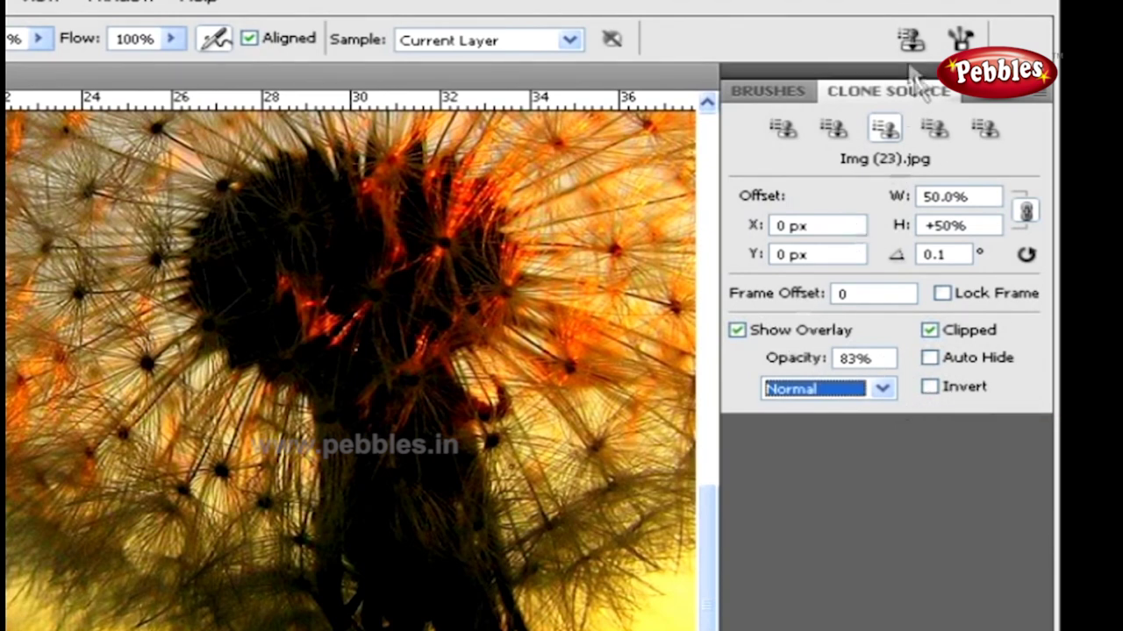
{"action": "left_click", "coordinate": [908, 39]}
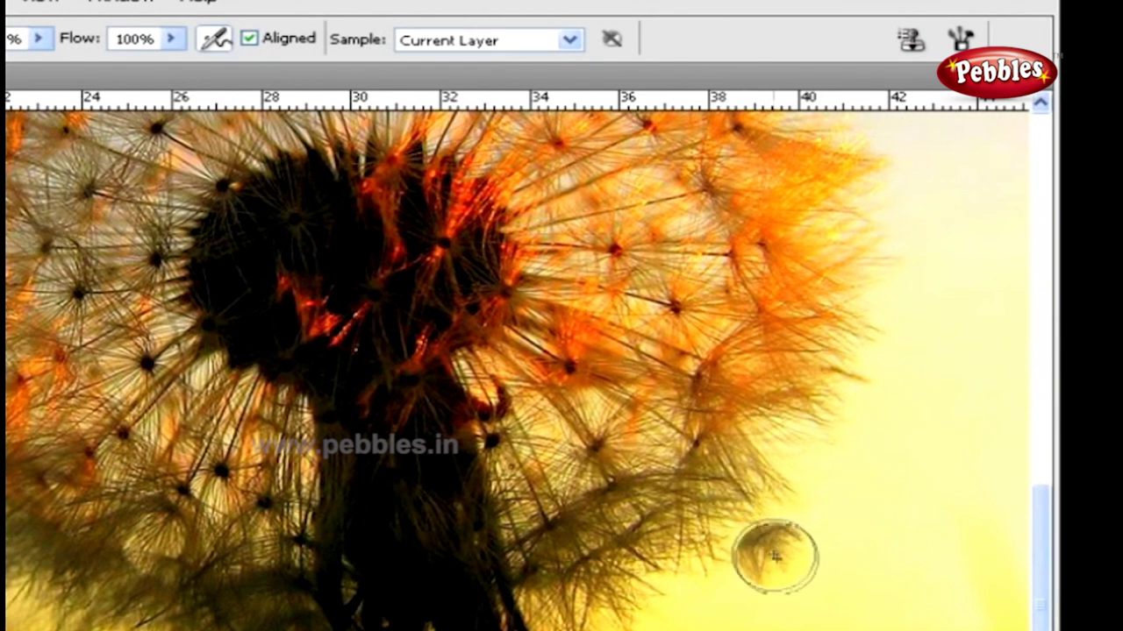
- Clone a dandelion seedhead and stalk into the lower-right sky, then show the stamp tool choices
{"action": "mouse_move", "coordinate": [789, 601]}
{"action": "left_mouse_down"}
{"action": "mouse_move", "coordinate": [865, 598]}
{"action": "mouse_move", "coordinate": [712, 597]}
{"action": "mouse_move", "coordinate": [782, 564]}
{"action": "mouse_move", "coordinate": [907, 552]}
{"action": "mouse_move", "coordinate": [827, 551]}
{"action": "mouse_move", "coordinate": [771, 516]}
{"action": "mouse_move", "coordinate": [794, 491]}
{"action": "mouse_move", "coordinate": [885, 458]}
{"action": "mouse_move", "coordinate": [815, 447]}
{"action": "mouse_move", "coordinate": [751, 396]}
{"action": "mouse_move", "coordinate": [872, 371]}
{"action": "mouse_move", "coordinate": [852, 362]}
{"action": "left_mouse_up"}
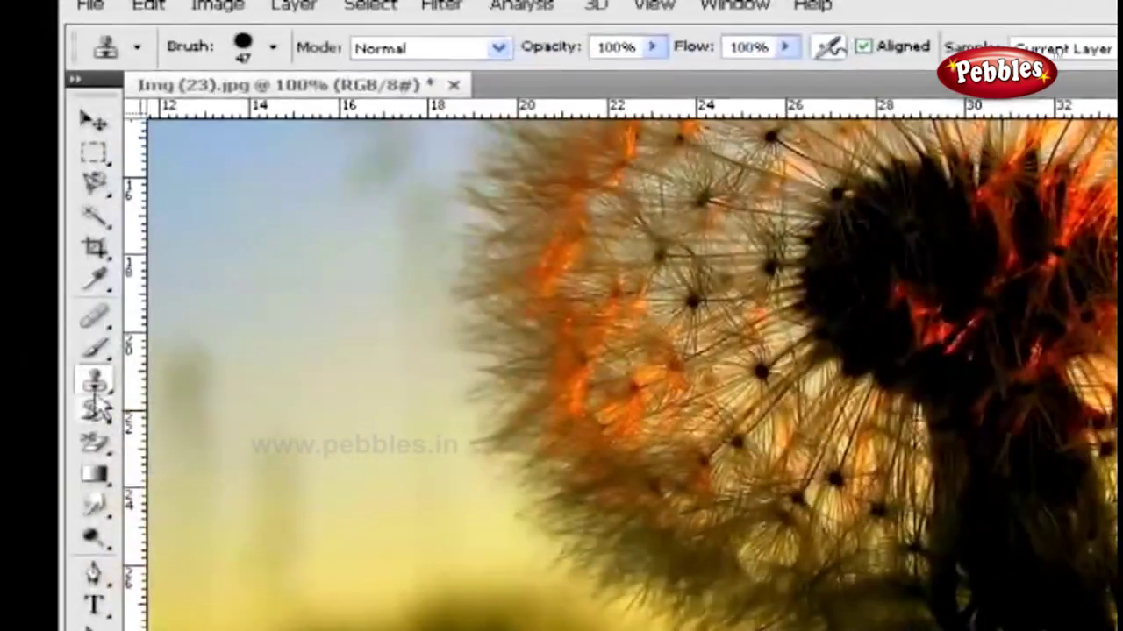
{"action": "left_click", "coordinate": [95, 386]}
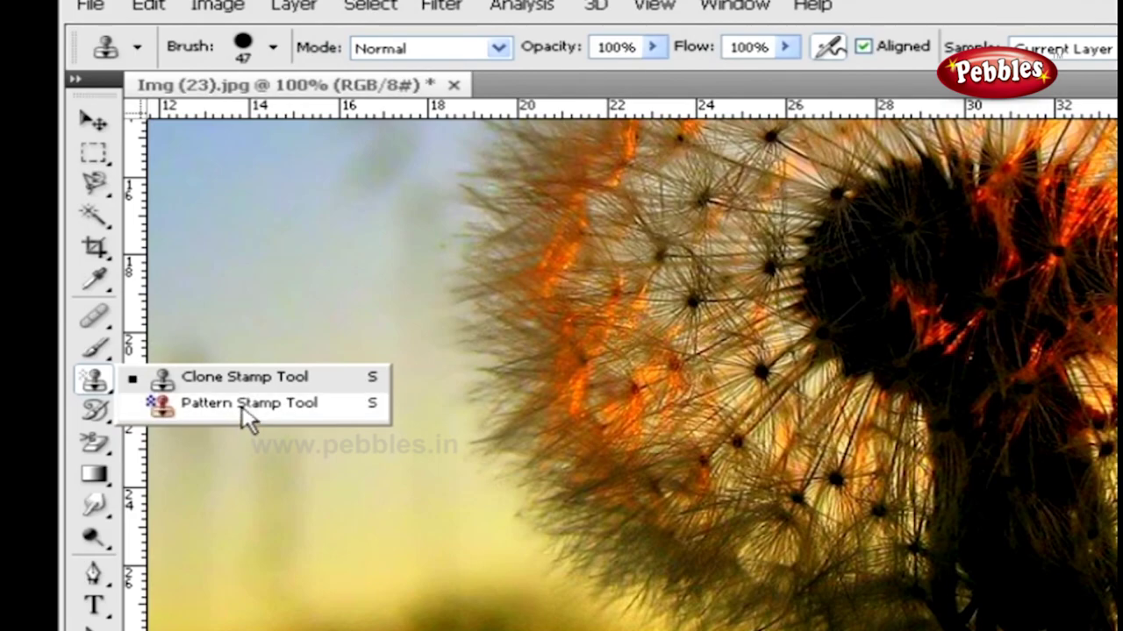
- Select the Pattern Stamp tool and choose the Bubbles preset pattern
{"action": "left_click", "coordinate": [243, 410]}
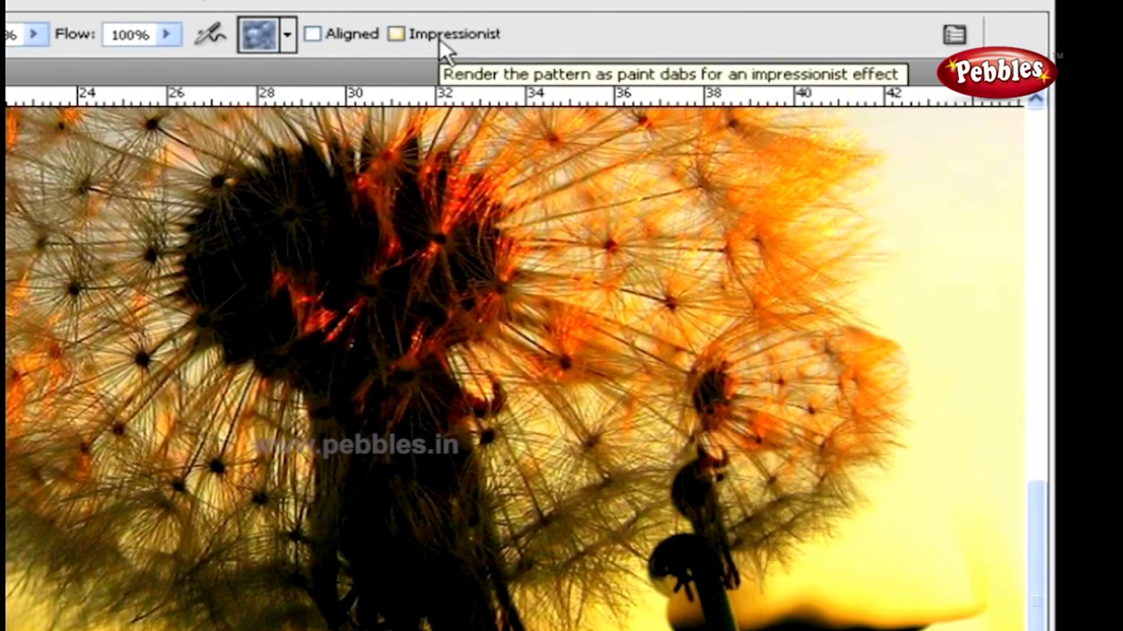
{"action": "left_click", "coordinate": [287, 37]}
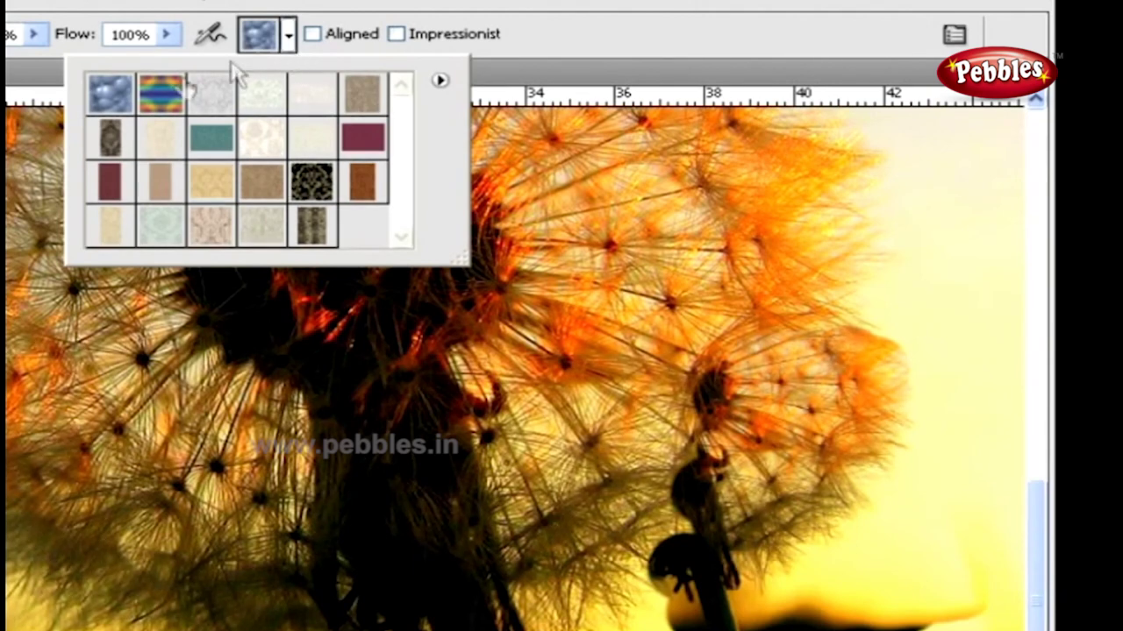
{"action": "double_click", "coordinate": [119, 100]}
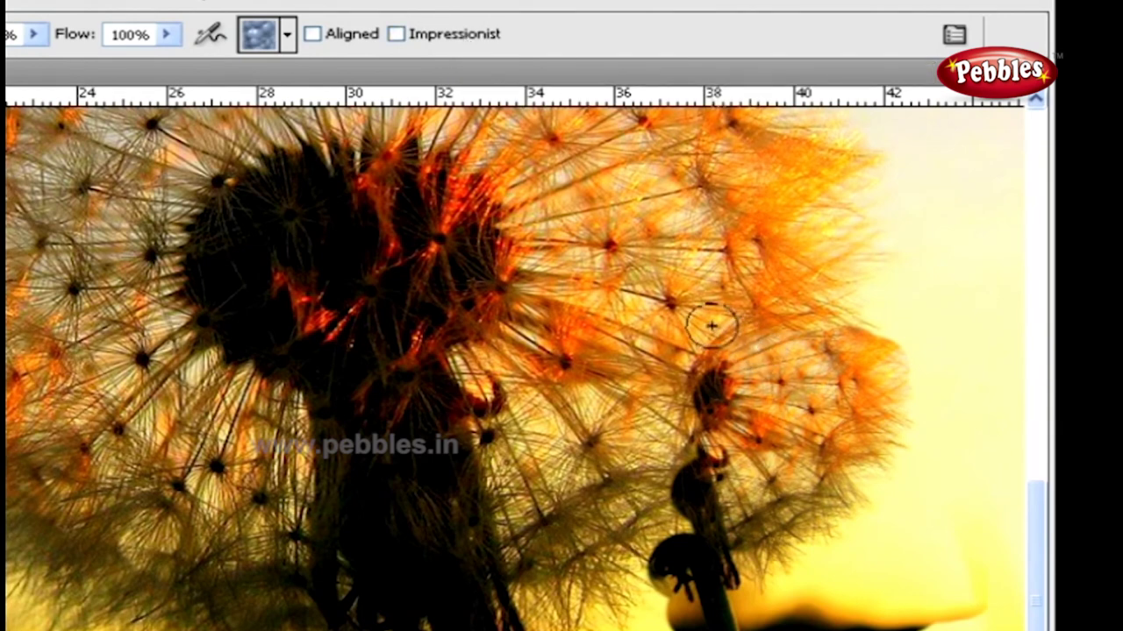
- Paint a bubble strip on the dandelion's right side, then a soft Impressionist bubble band near the top right
{"action": "mouse_move", "coordinate": [710, 323]}
{"action": "left_mouse_down"}
{"action": "mouse_move", "coordinate": [937, 312]}
{"action": "mouse_move", "coordinate": [927, 290]}
{"action": "mouse_move", "coordinate": [748, 283]}
{"action": "mouse_move", "coordinate": [930, 264]}
{"action": "mouse_move", "coordinate": [907, 253]}
{"action": "mouse_move", "coordinate": [756, 249]}
{"action": "left_mouse_up"}
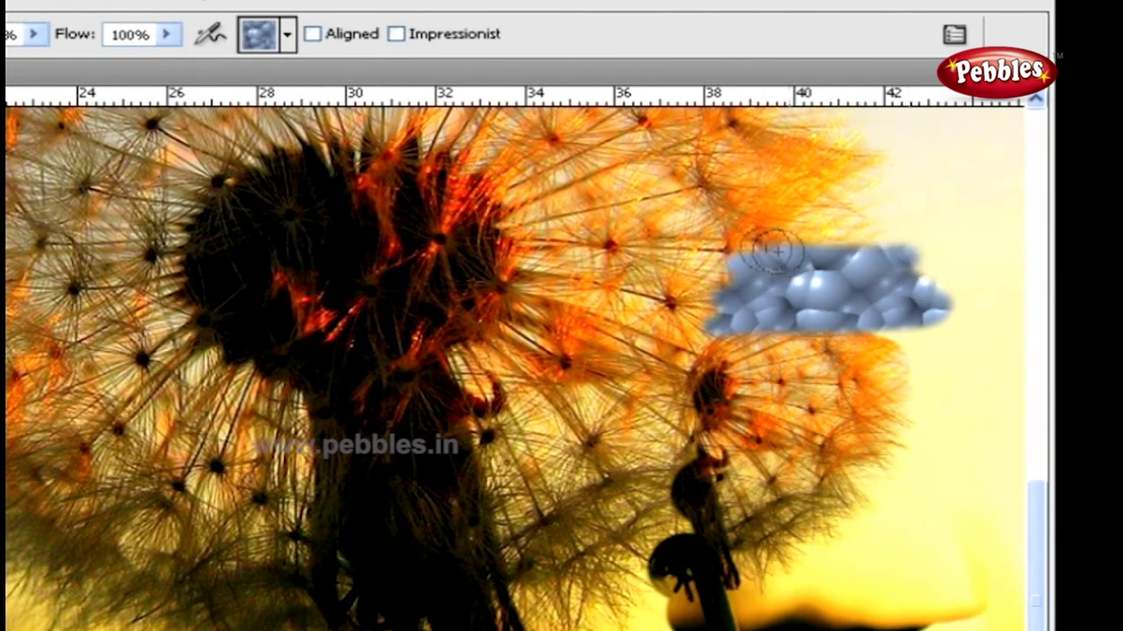
{"action": "left_click", "coordinate": [436, 37]}
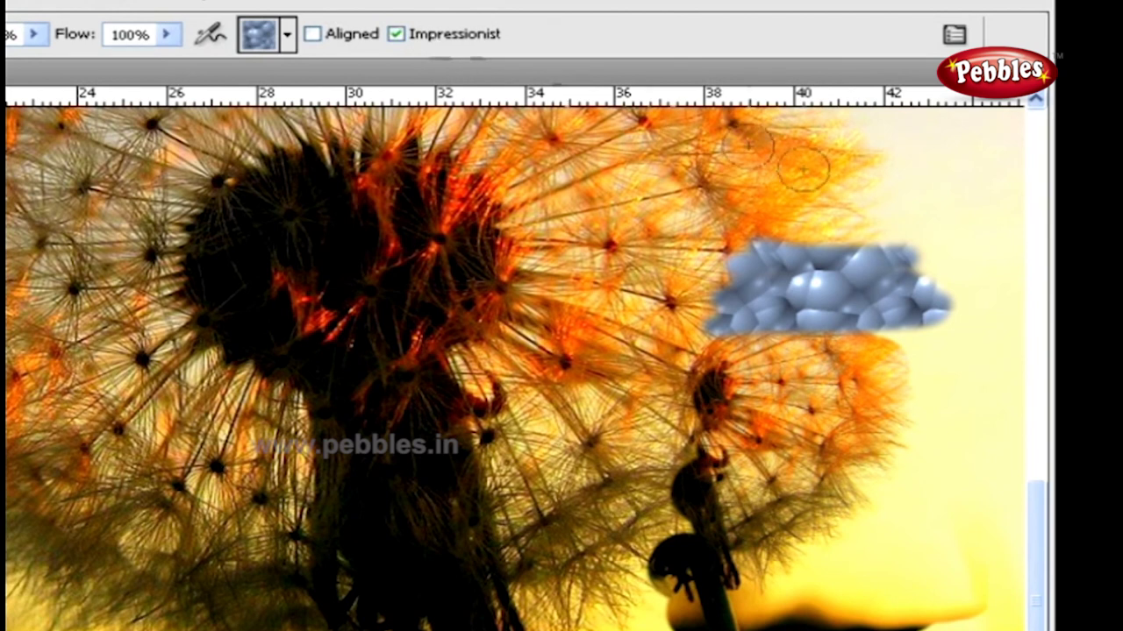
{"action": "left_click", "coordinate": [741, 218]}
{"action": "mouse_move", "coordinate": [859, 218]}
{"action": "left_mouse_down"}
{"action": "mouse_move", "coordinate": [770, 231]}
{"action": "mouse_move", "coordinate": [942, 223]}
{"action": "mouse_move", "coordinate": [771, 216]}
{"action": "mouse_move", "coordinate": [749, 204]}
{"action": "mouse_move", "coordinate": [933, 176]}
{"action": "mouse_move", "coordinate": [752, 162]}
{"action": "mouse_move", "coordinate": [907, 155]}
{"action": "left_mouse_up"}
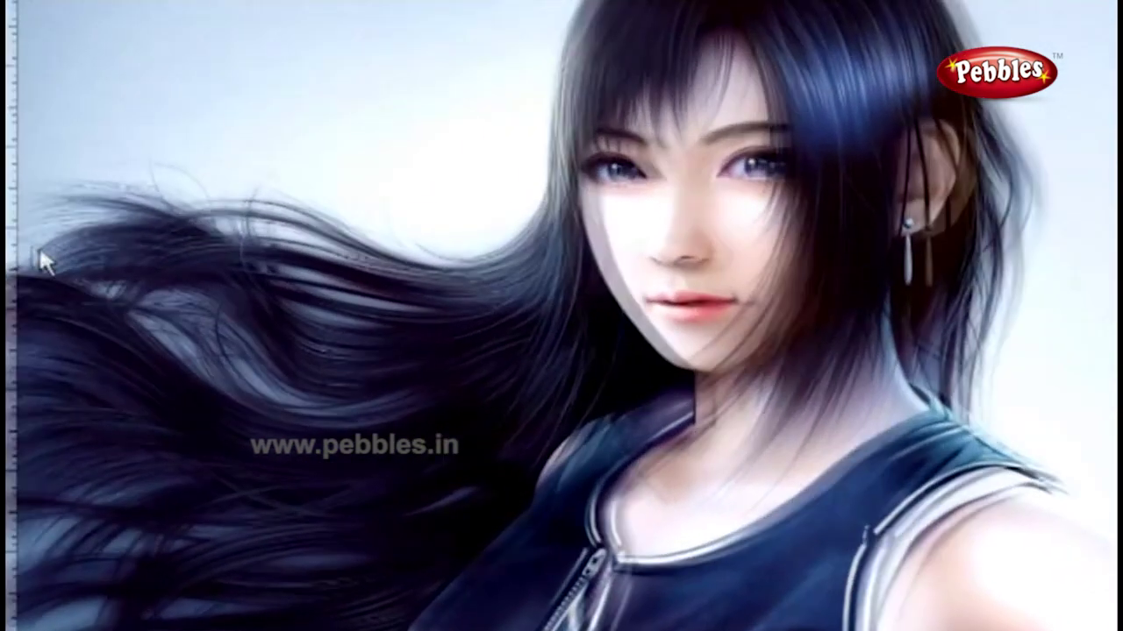
- With the red Brush tool, draw a thick loop around the portrait's face
{"action": "left_click", "coordinate": [100, 244]}
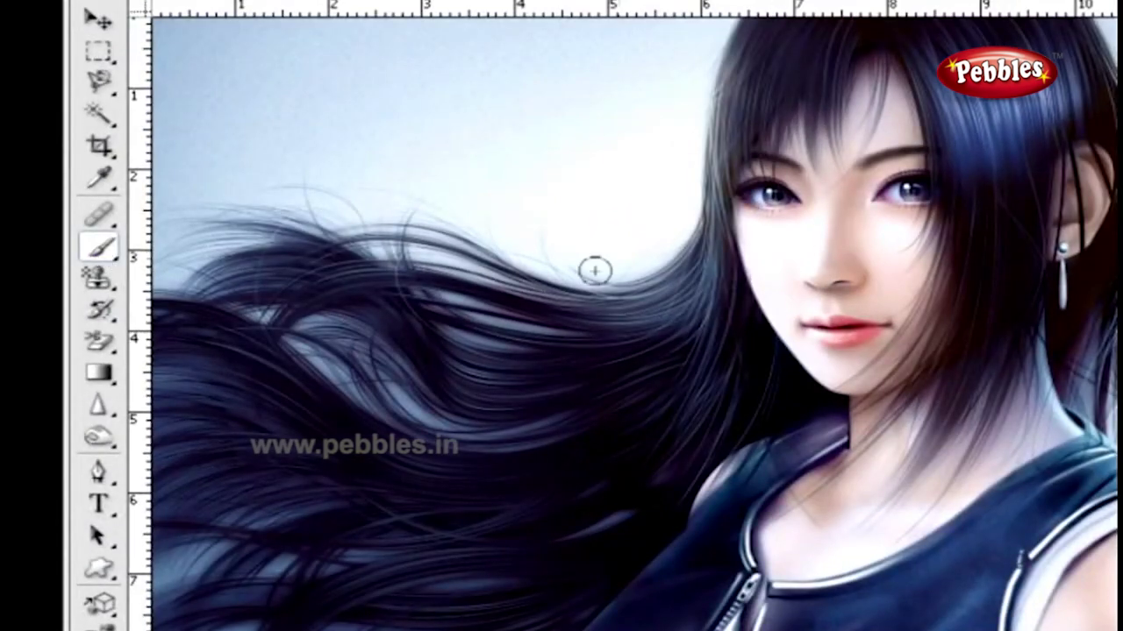
{"action": "mouse_move", "coordinate": [921, 360]}
{"action": "left_mouse_down"}
{"action": "mouse_move", "coordinate": [1014, 269]}
{"action": "mouse_move", "coordinate": [869, 339]}
{"action": "left_mouse_up"}
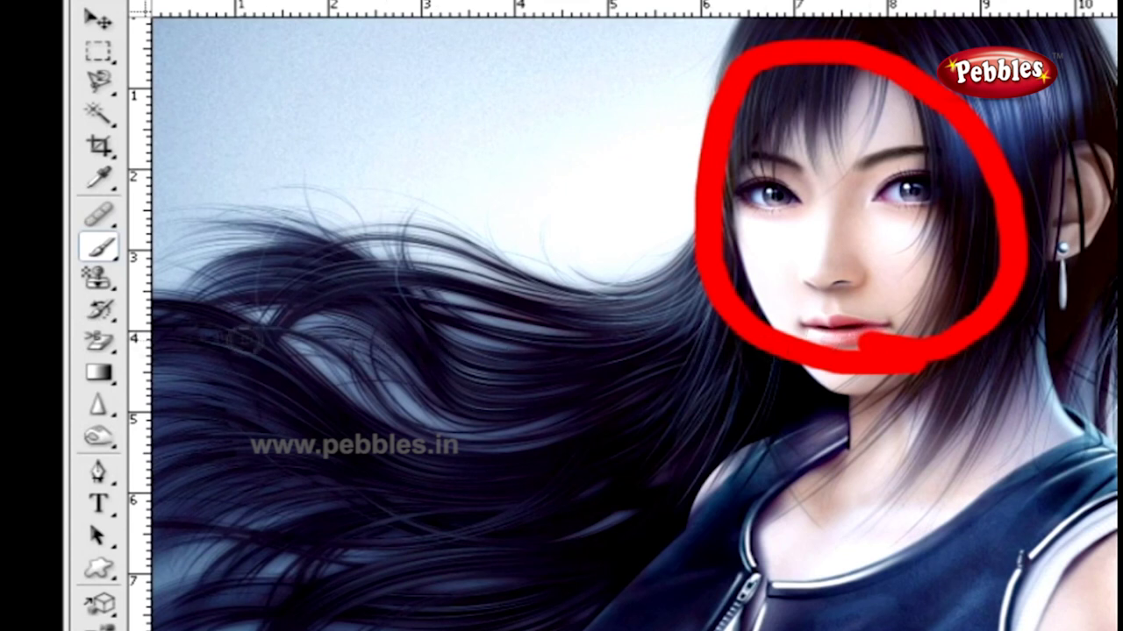
- Use the History Brush to paint away the red loop around the face
{"action": "left_click", "coordinate": [97, 310]}
{"action": "left_click", "coordinate": [219, 307]}
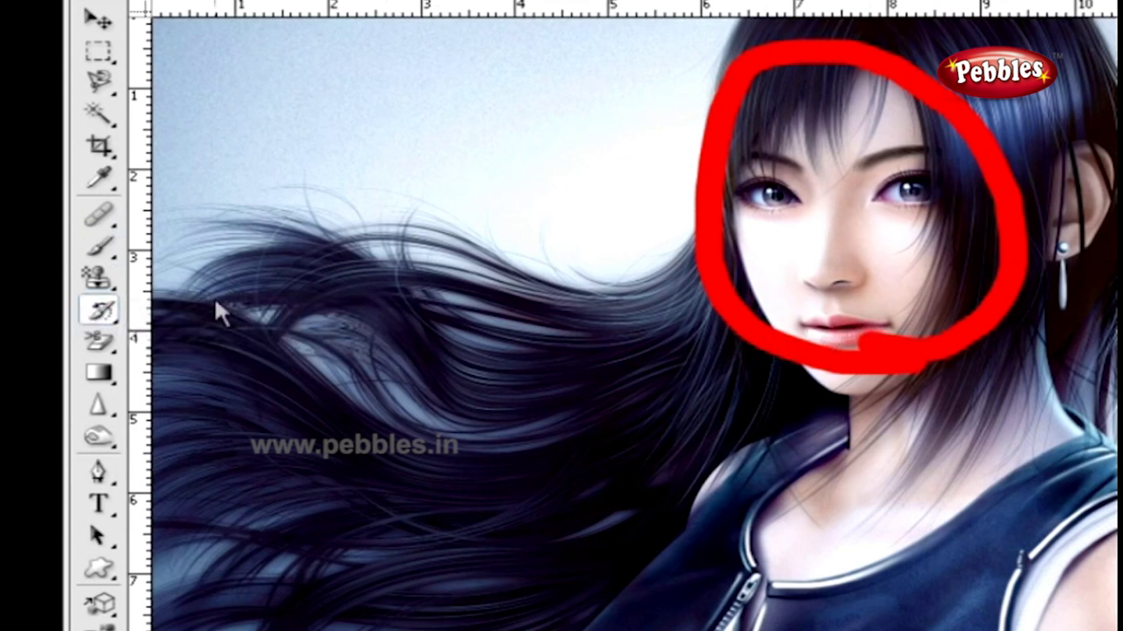
{"action": "mouse_move", "coordinate": [899, 326]}
{"action": "left_mouse_down"}
{"action": "mouse_move", "coordinate": [721, 110]}
{"action": "mouse_move", "coordinate": [989, 149]}
{"action": "mouse_move", "coordinate": [1011, 303]}
{"action": "mouse_move", "coordinate": [936, 351]}
{"action": "mouse_move", "coordinate": [845, 367]}
{"action": "left_mouse_up"}
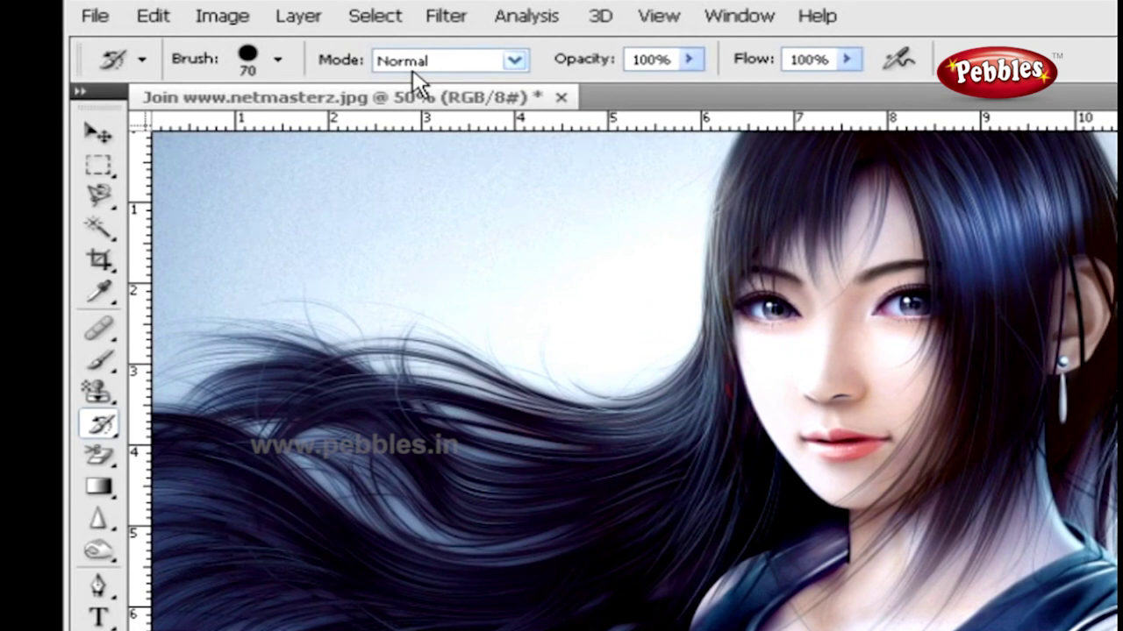
{"action": "right_click", "coordinate": [100, 424]}
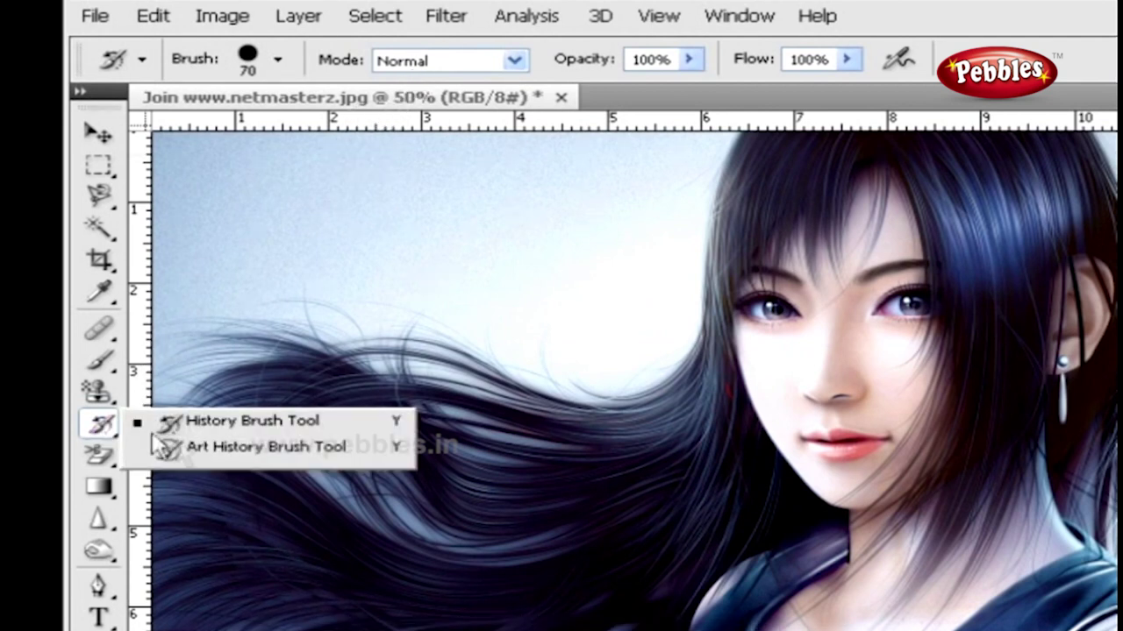
- Select the Art History Brush and keep its stroke style at Tight Short
{"action": "left_click", "coordinate": [224, 449]}
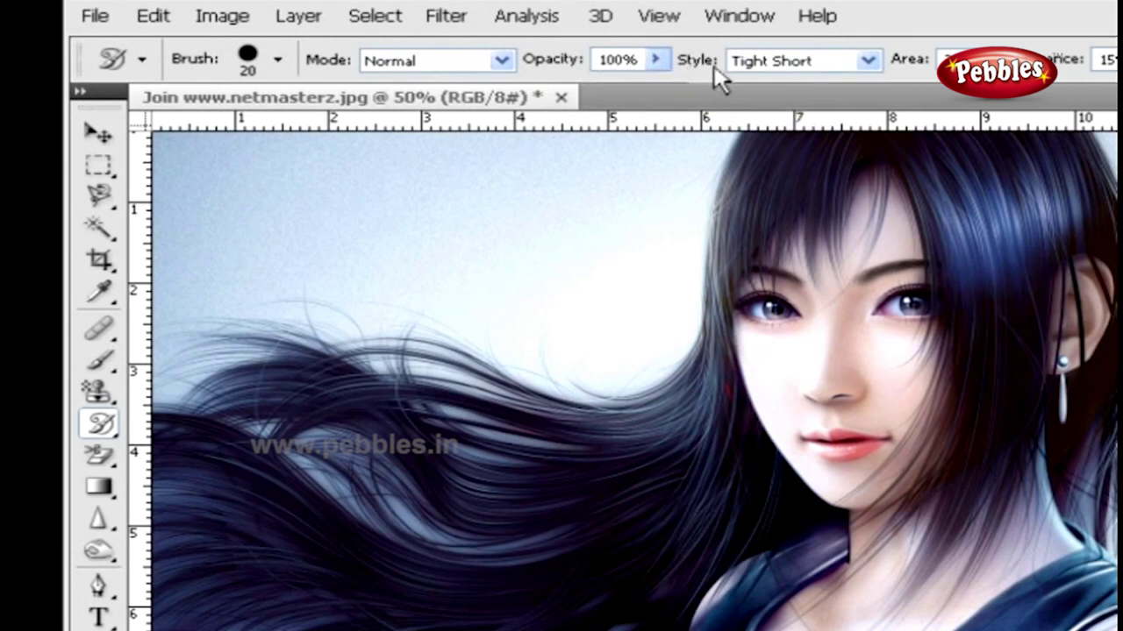
{"action": "left_click", "coordinate": [867, 62]}
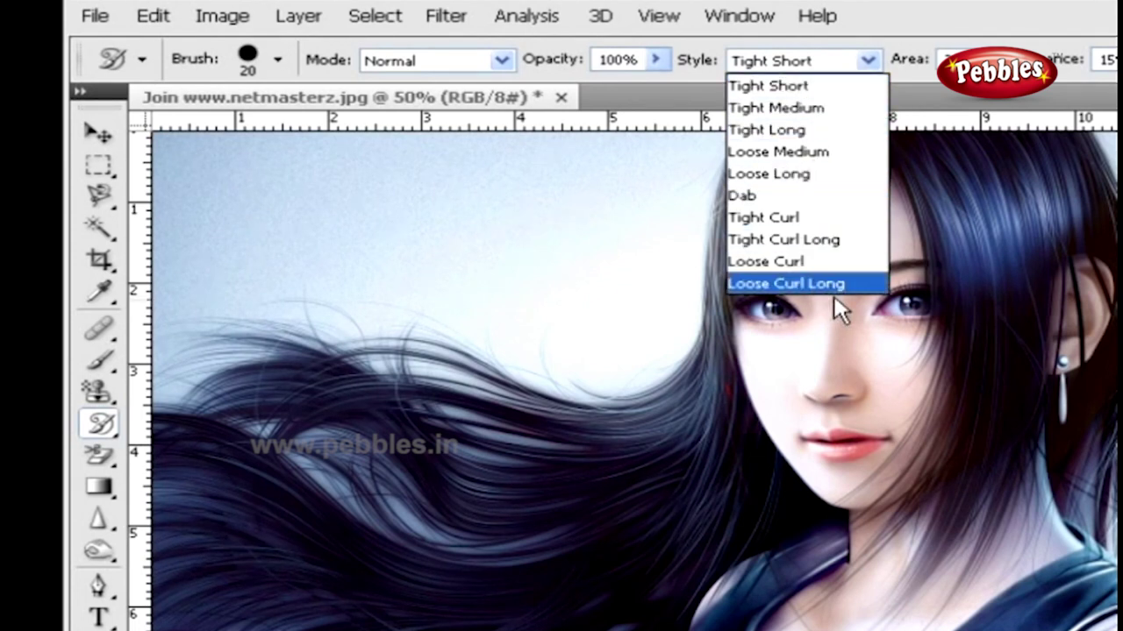
{"action": "left_click", "coordinate": [841, 87]}
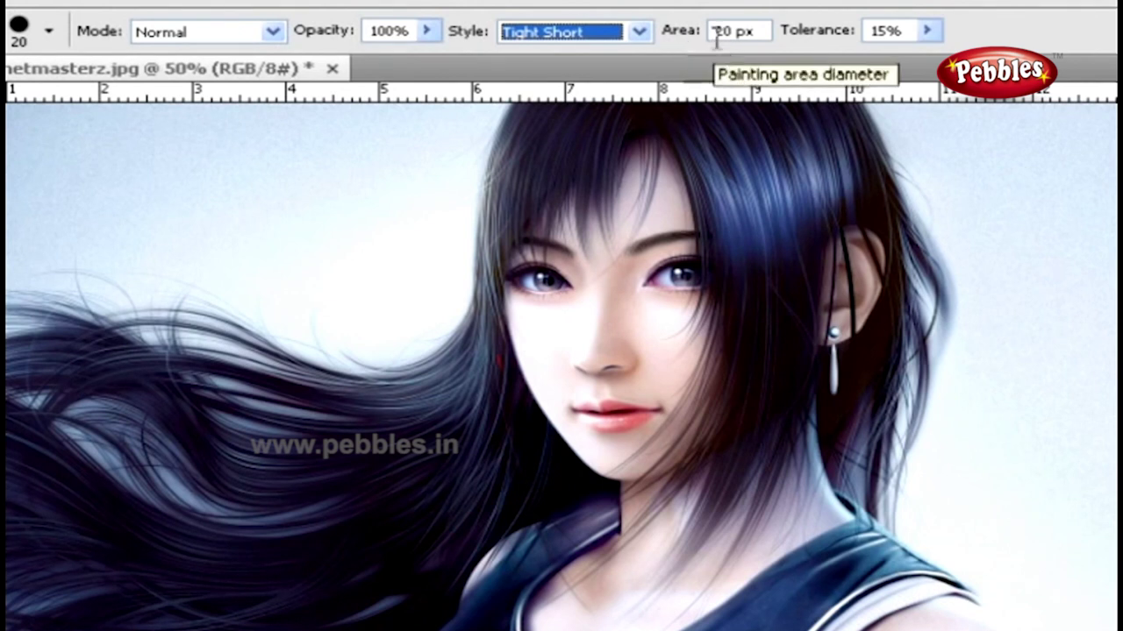
- Set Art History Brush area to 50 px and tolerance to 35%, then paint strokes across the eyes
{"action": "double_click", "coordinate": [721, 31]}
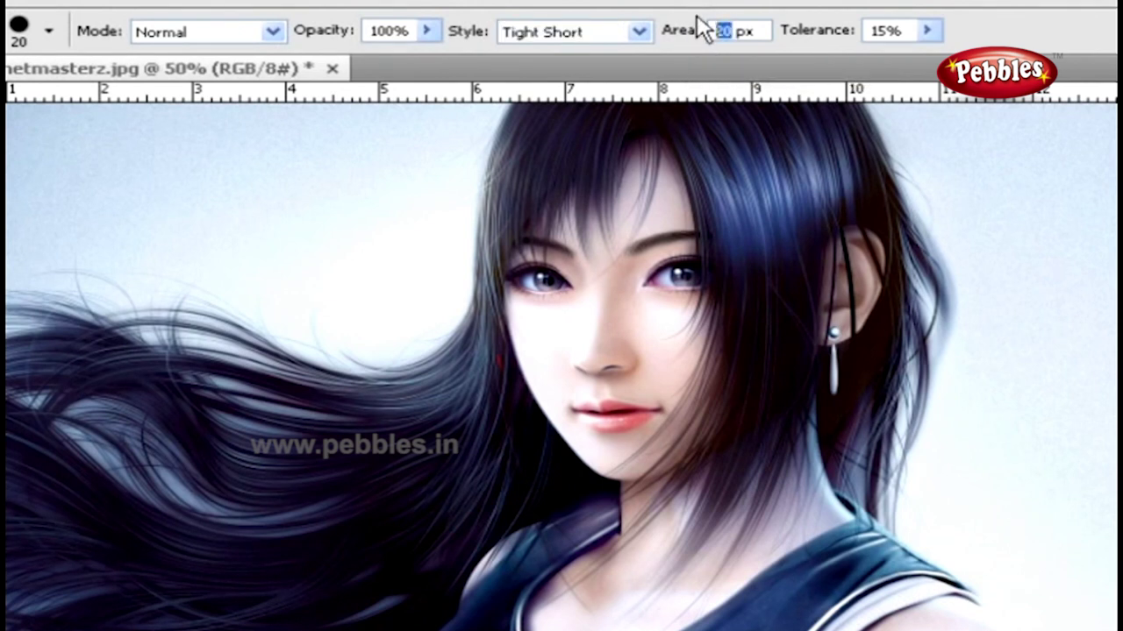
{"action": "type", "text": "50"}
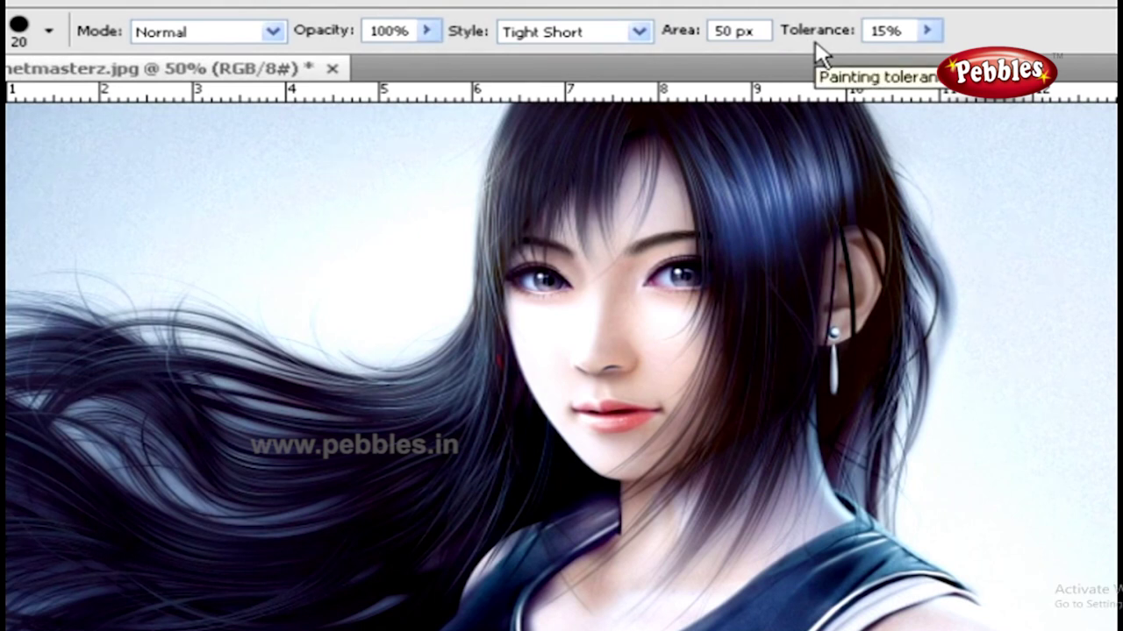
{"action": "left_click", "coordinate": [926, 31]}
{"action": "left_click_drag", "start_coordinate": [933, 60], "coordinate": [958, 55]}
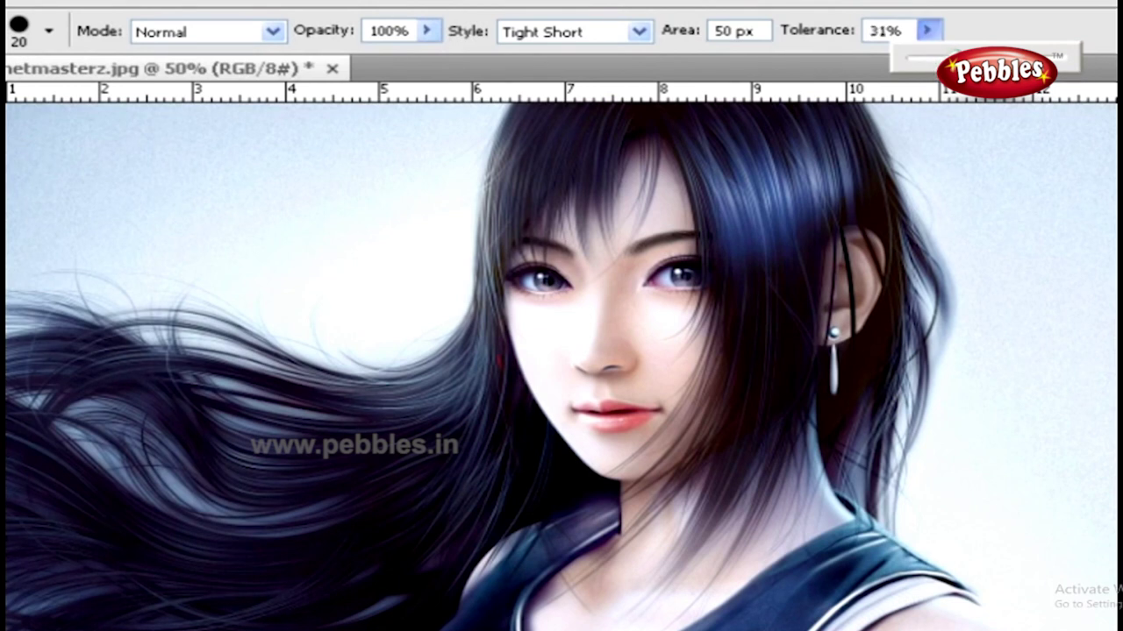
{"action": "left_click", "coordinate": [969, 39]}
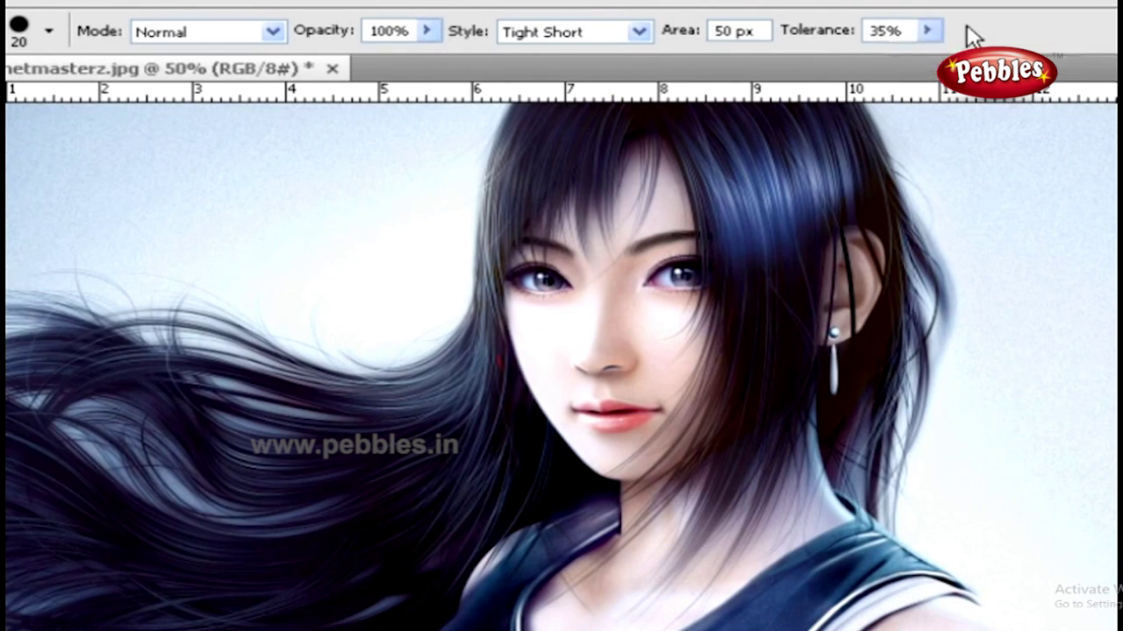
{"action": "mouse_move", "coordinate": [668, 204]}
{"action": "left_mouse_down"}
{"action": "mouse_move", "coordinate": [464, 298]}
{"action": "mouse_move", "coordinate": [586, 463]}
{"action": "left_mouse_up"}
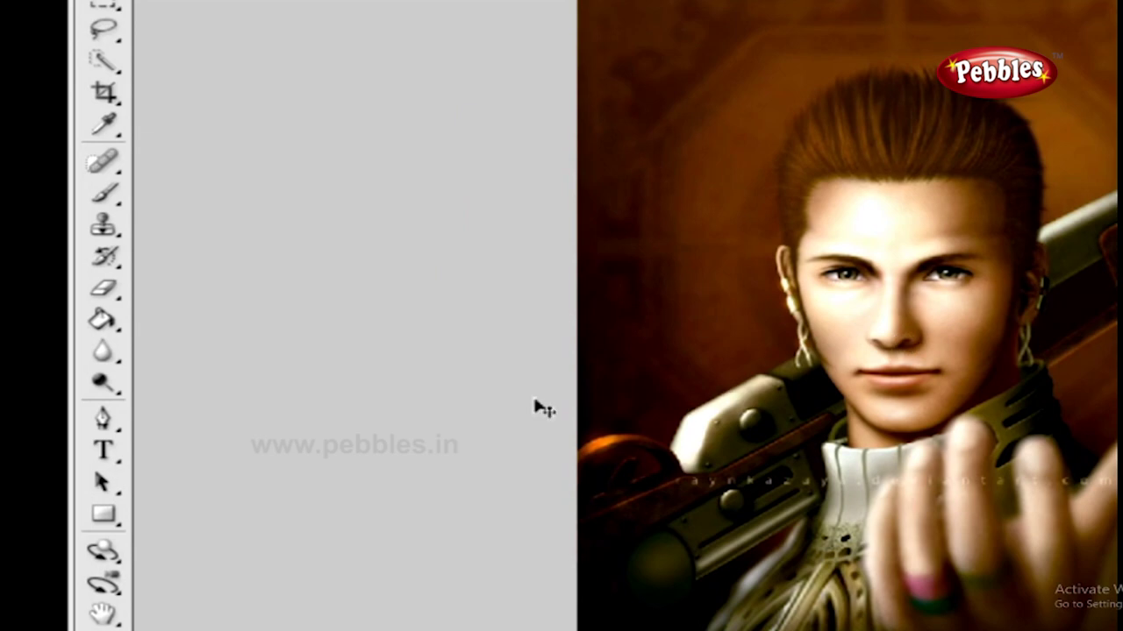
- Select the plain Eraser and erase a stroke across the BALTHIER title
{"action": "left_click", "coordinate": [107, 294]}
{"action": "right_click", "coordinate": [109, 300]}
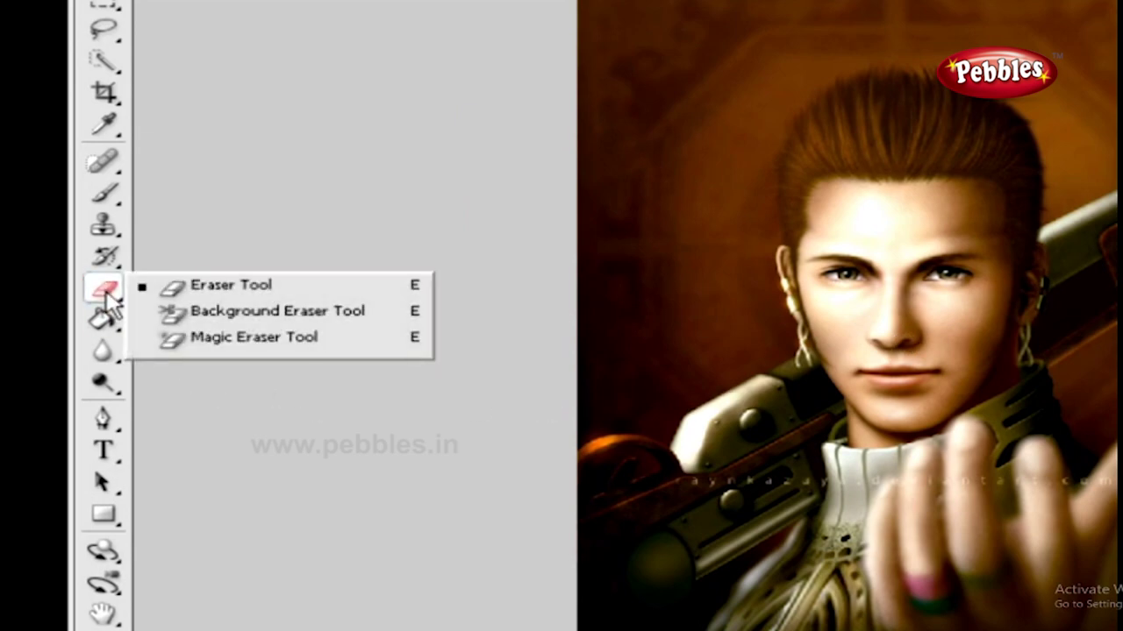
{"action": "left_click", "coordinate": [213, 289]}
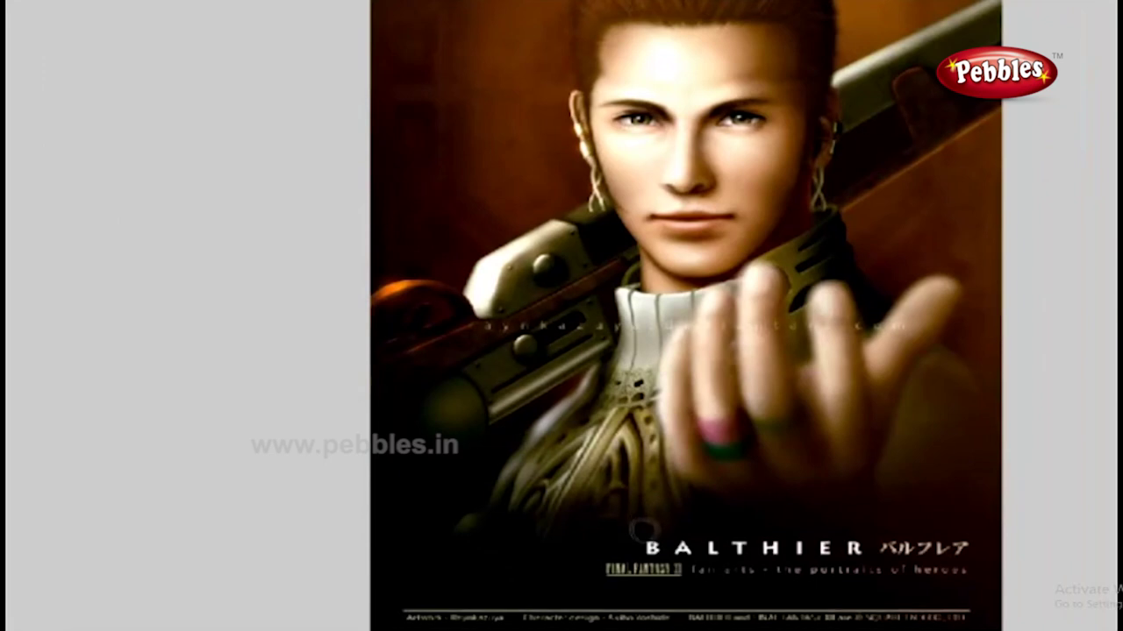
{"action": "mouse_move", "coordinate": [643, 529]}
{"action": "left_mouse_down"}
{"action": "mouse_move", "coordinate": [649, 542]}
{"action": "mouse_move", "coordinate": [744, 557]}
{"action": "mouse_move", "coordinate": [860, 550]}
{"action": "left_mouse_up"}
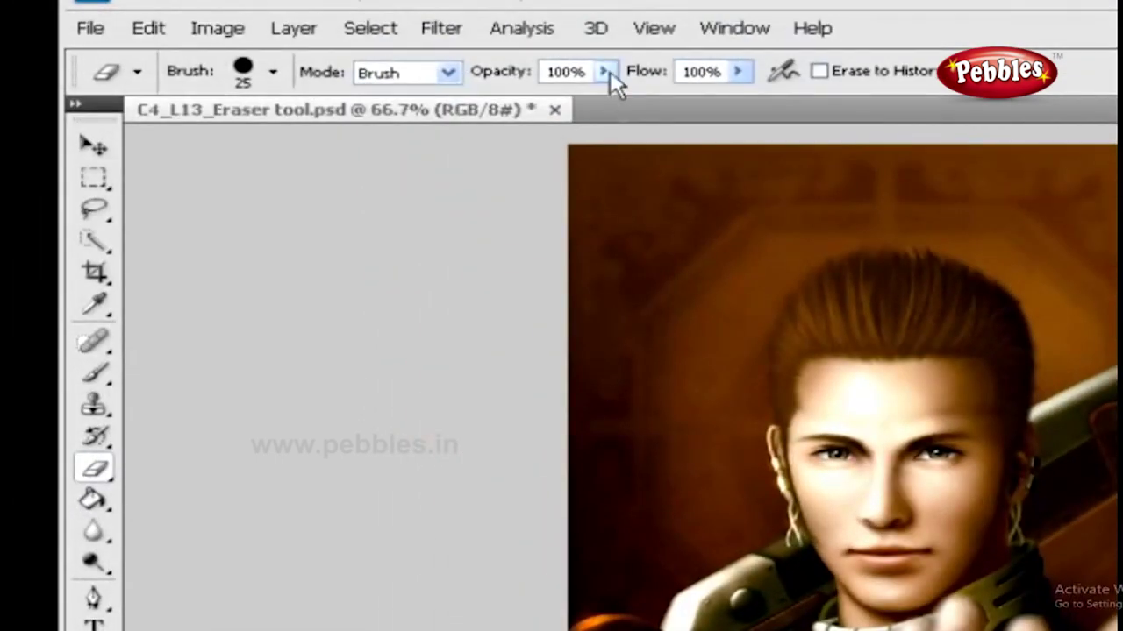
{"action": "left_click", "coordinate": [718, 28]}
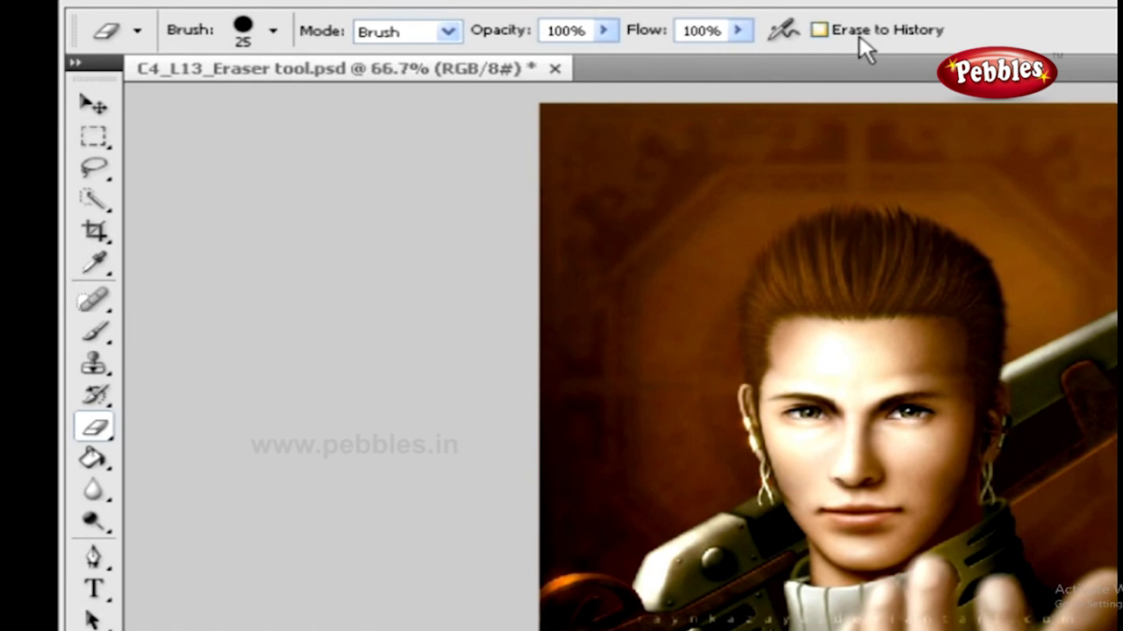
- Turn on Erase to History and erase over the white blob to restore the title letters
{"action": "left_click", "coordinate": [858, 28]}
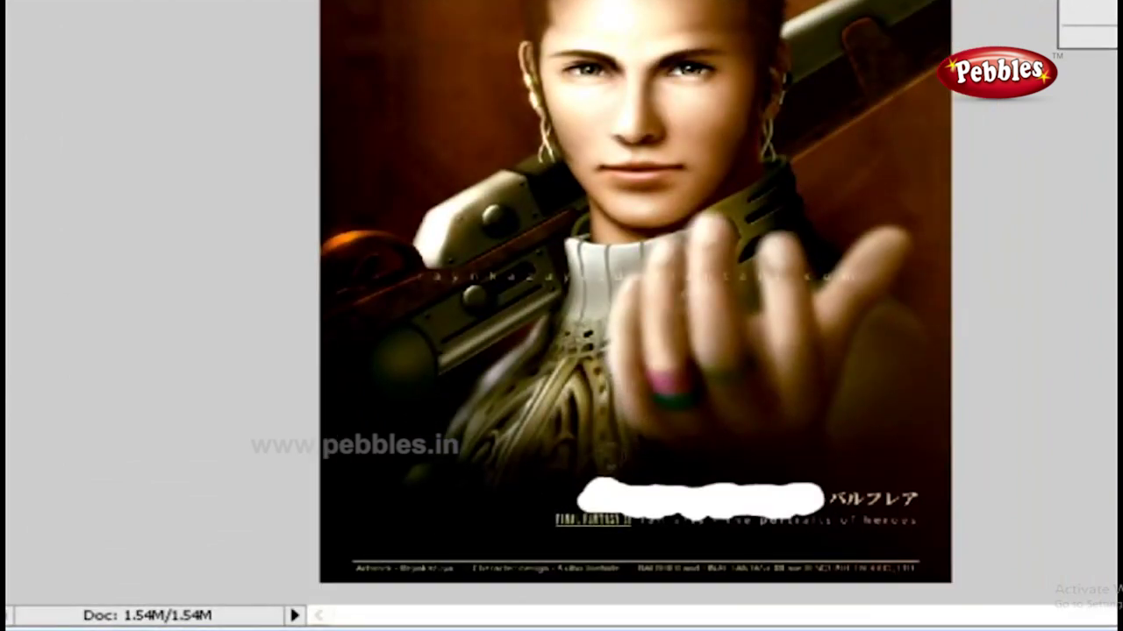
{"action": "mouse_move", "coordinate": [593, 500]}
{"action": "left_mouse_down"}
{"action": "mouse_move", "coordinate": [611, 478]}
{"action": "mouse_move", "coordinate": [802, 496]}
{"action": "left_mouse_up"}
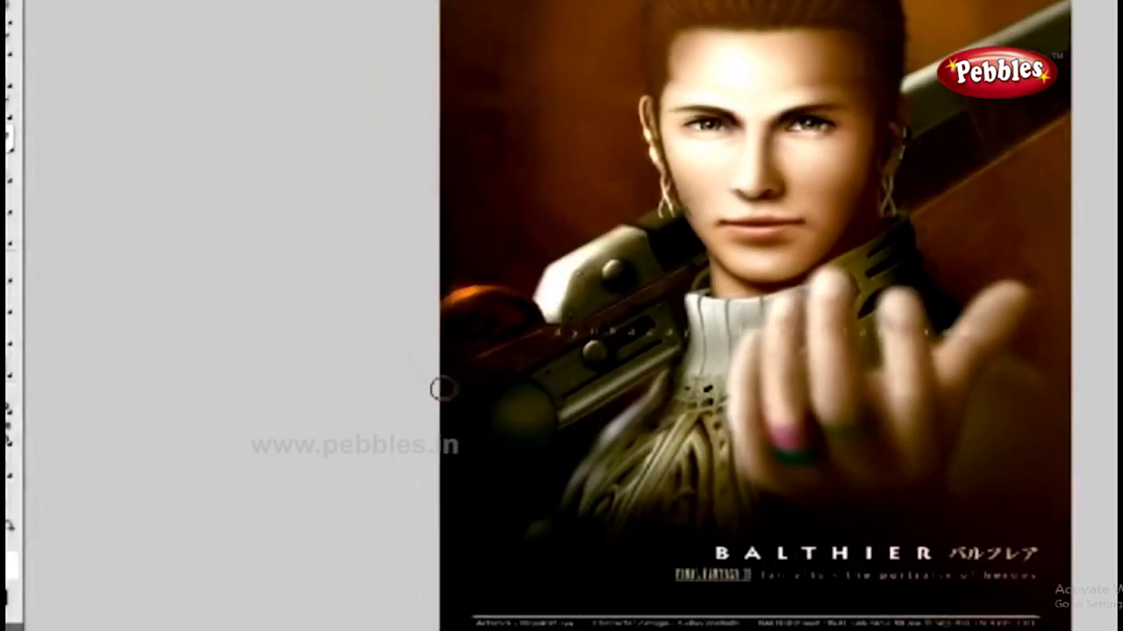
{"action": "left_click", "coordinate": [114, 189]}
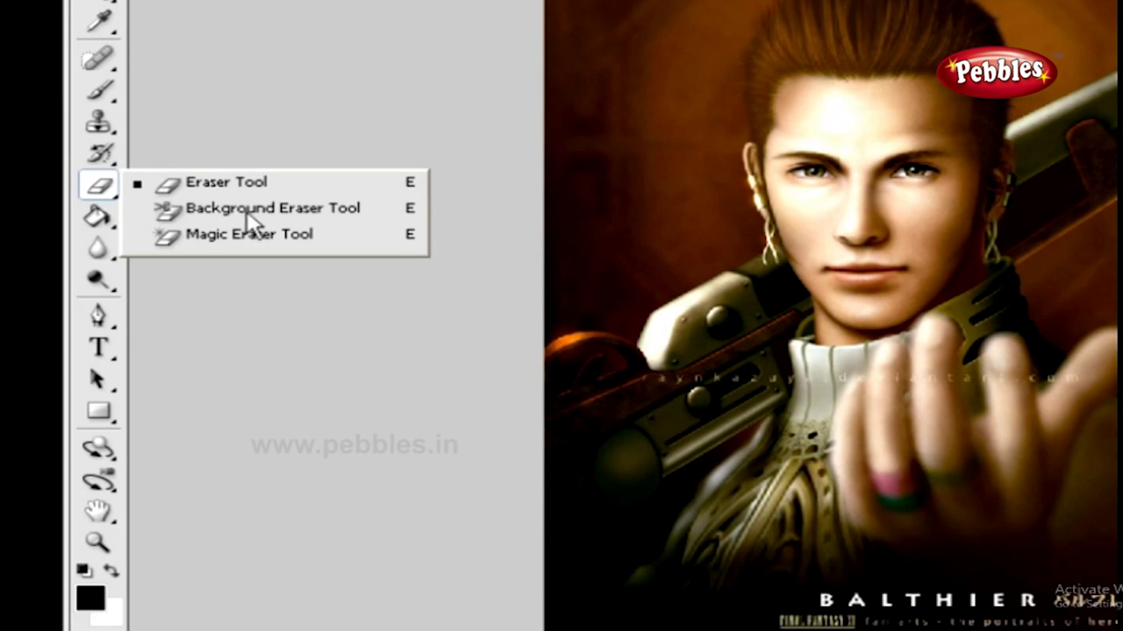
- Select the Background Eraser with Contiguous limits and adjust its tolerance through 76%, 63%, then about 88%
{"action": "left_click", "coordinate": [248, 215]}
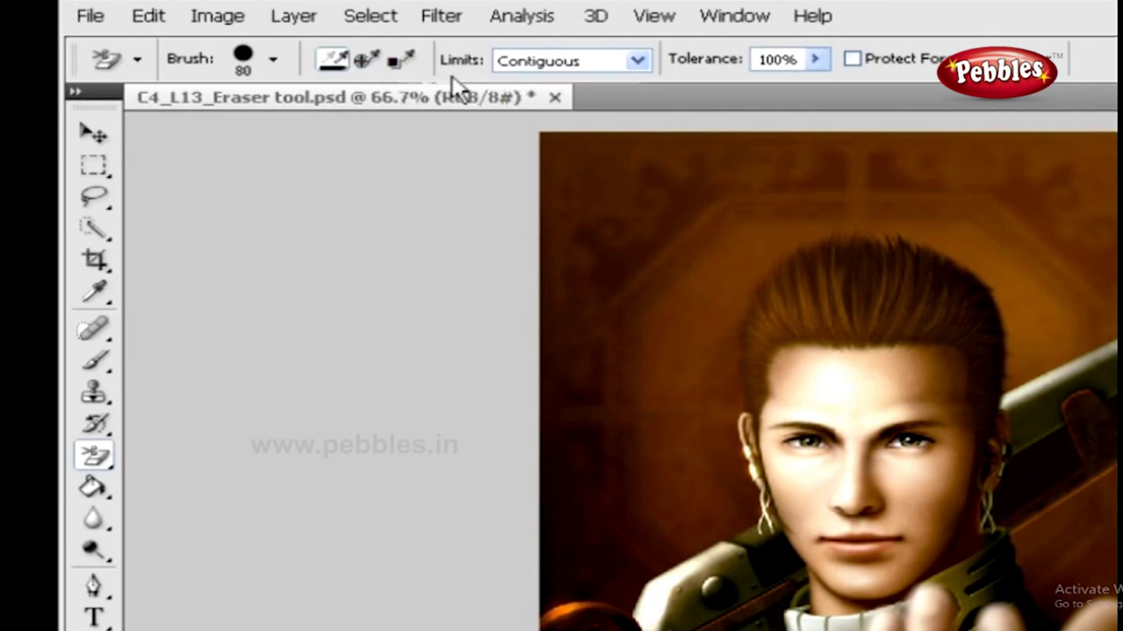
{"action": "left_click", "coordinate": [626, 62]}
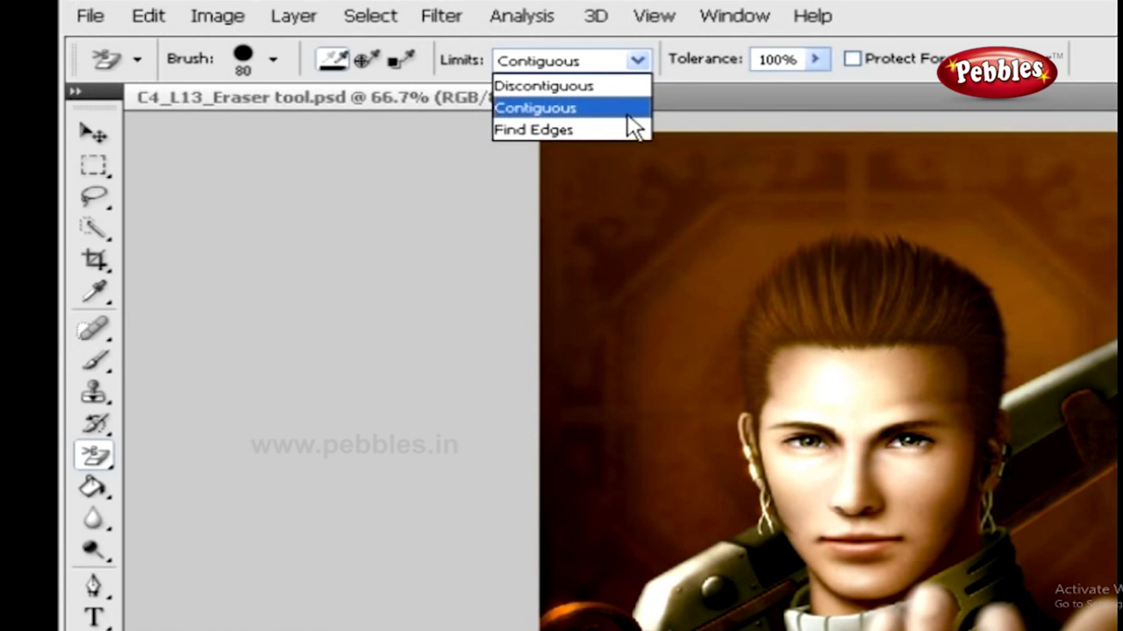
{"action": "left_click", "coordinate": [633, 107]}
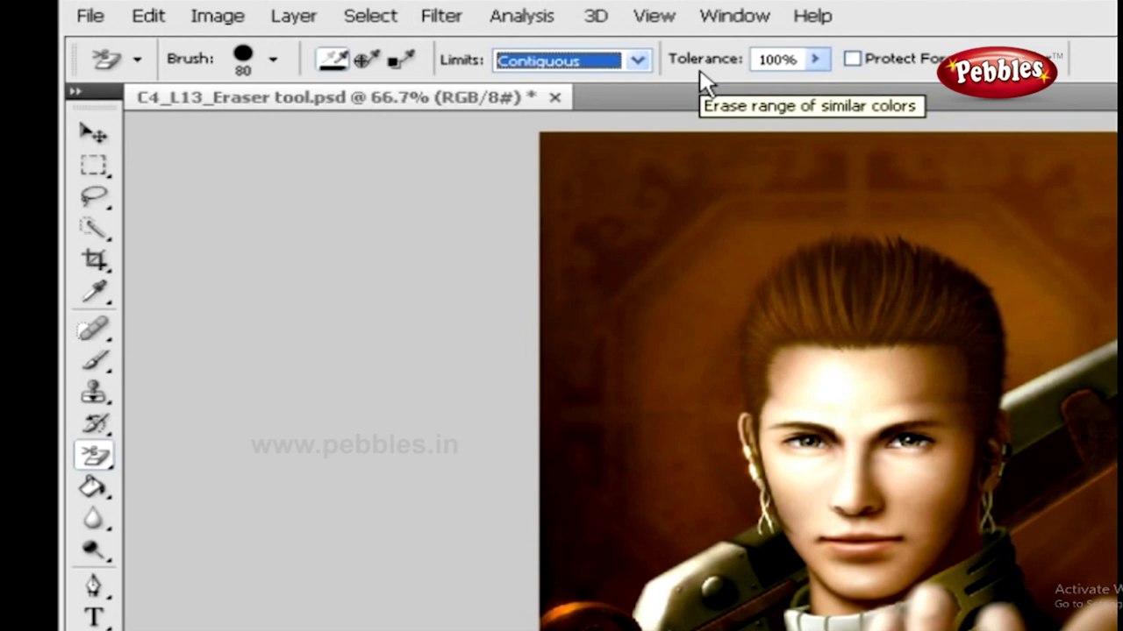
{"action": "left_click", "coordinate": [813, 65]}
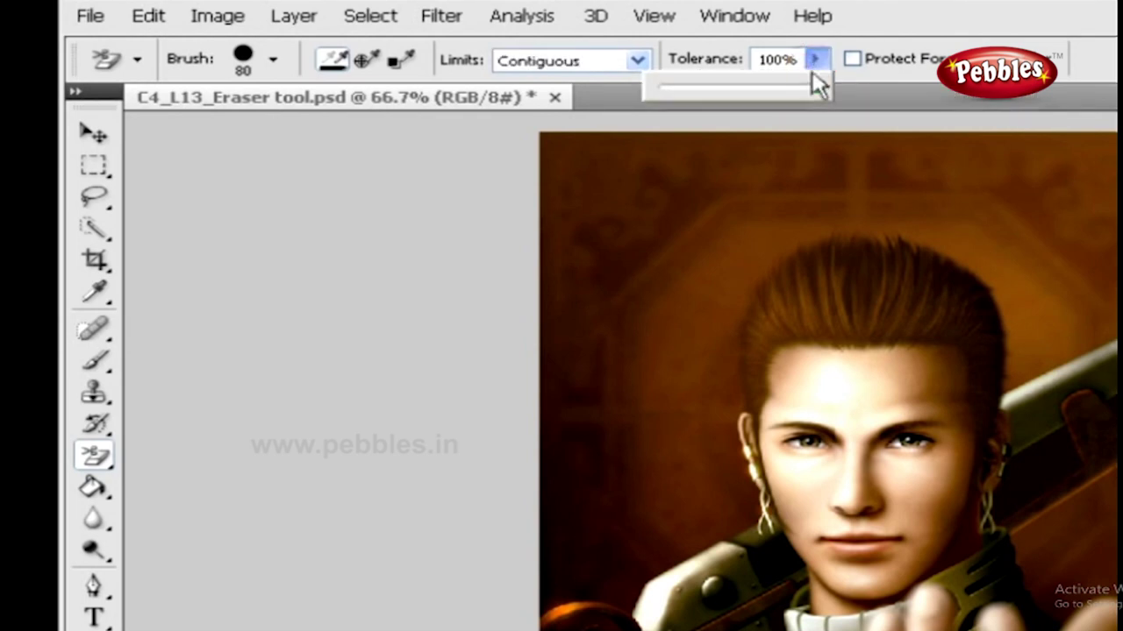
{"action": "left_click_drag", "start_coordinate": [813, 86], "coordinate": [778, 86]}
{"action": "left_click_drag", "start_coordinate": [779, 86], "coordinate": [758, 86]}
{"action": "left_click_drag", "start_coordinate": [758, 86], "coordinate": [815, 86]}
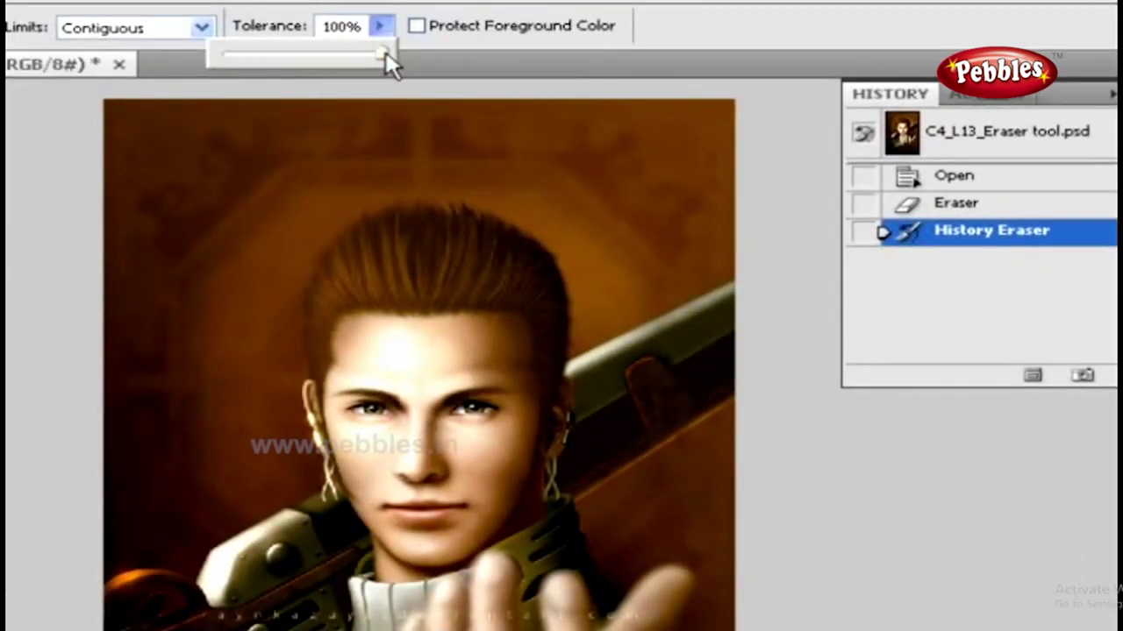
- With Protect Foreground Color on, background-erase the lower-left area around the rifle to transparency
{"action": "left_click", "coordinate": [469, 26]}
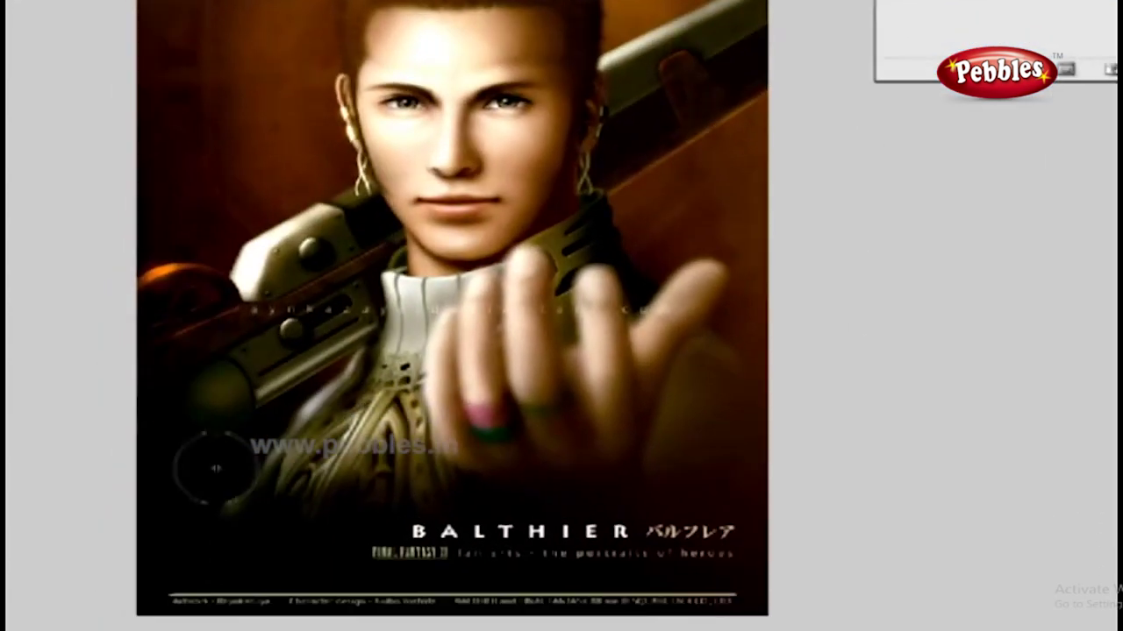
{"action": "mouse_move", "coordinate": [215, 468]}
{"action": "left_mouse_down"}
{"action": "mouse_move", "coordinate": [239, 341]}
{"action": "mouse_move", "coordinate": [209, 483]}
{"action": "left_mouse_up"}
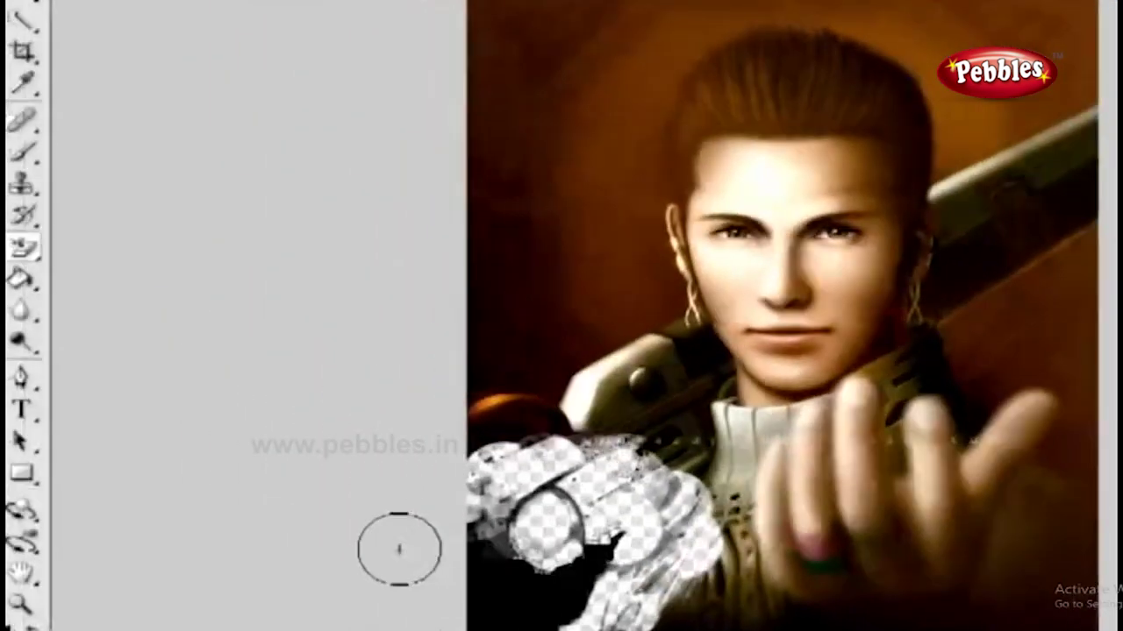
{"action": "left_click", "coordinate": [103, 281]}
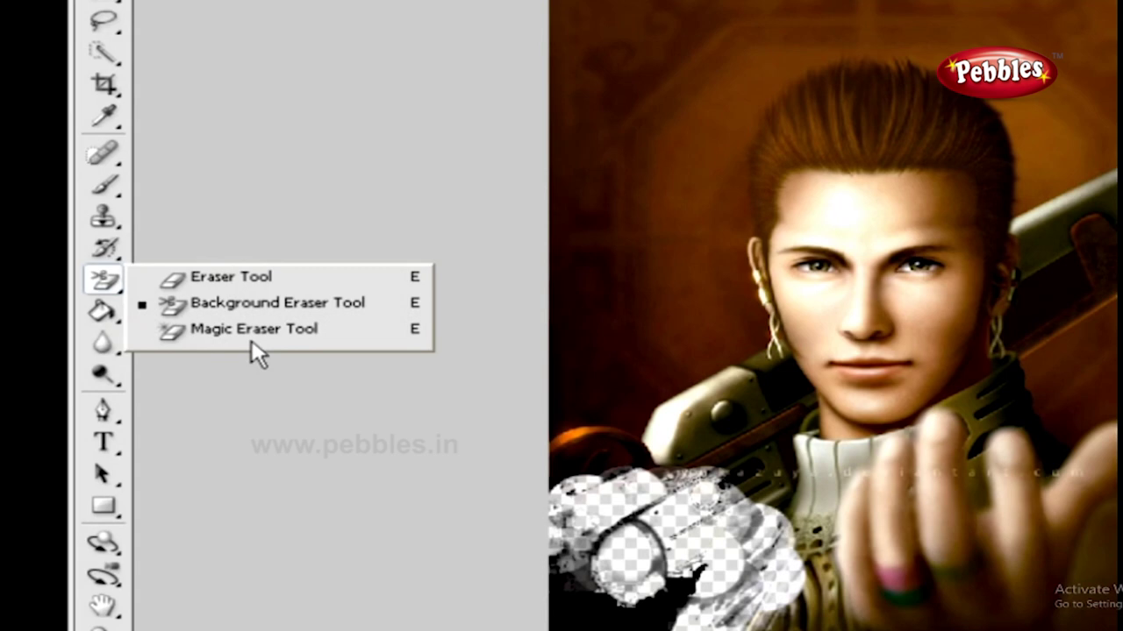
- Magic-erase the forehead, eye and cheek area at tolerance 76
{"action": "left_click", "coordinate": [251, 338]}
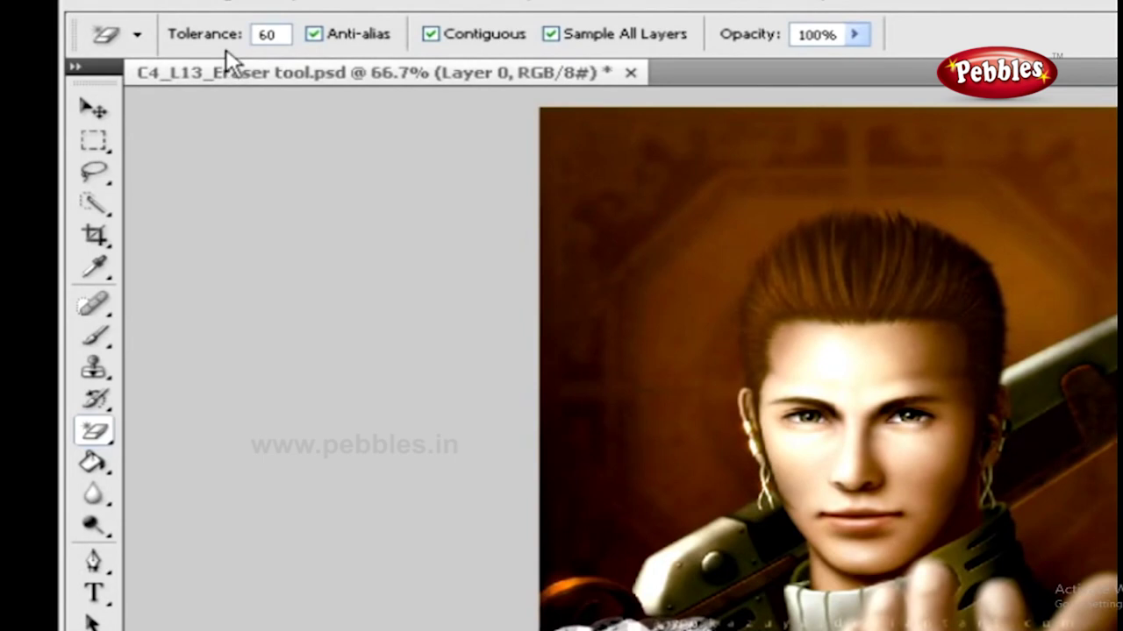
{"action": "left_click_drag", "start_coordinate": [213, 40], "coordinate": [239, 44]}
{"action": "left_click", "coordinate": [852, 375]}
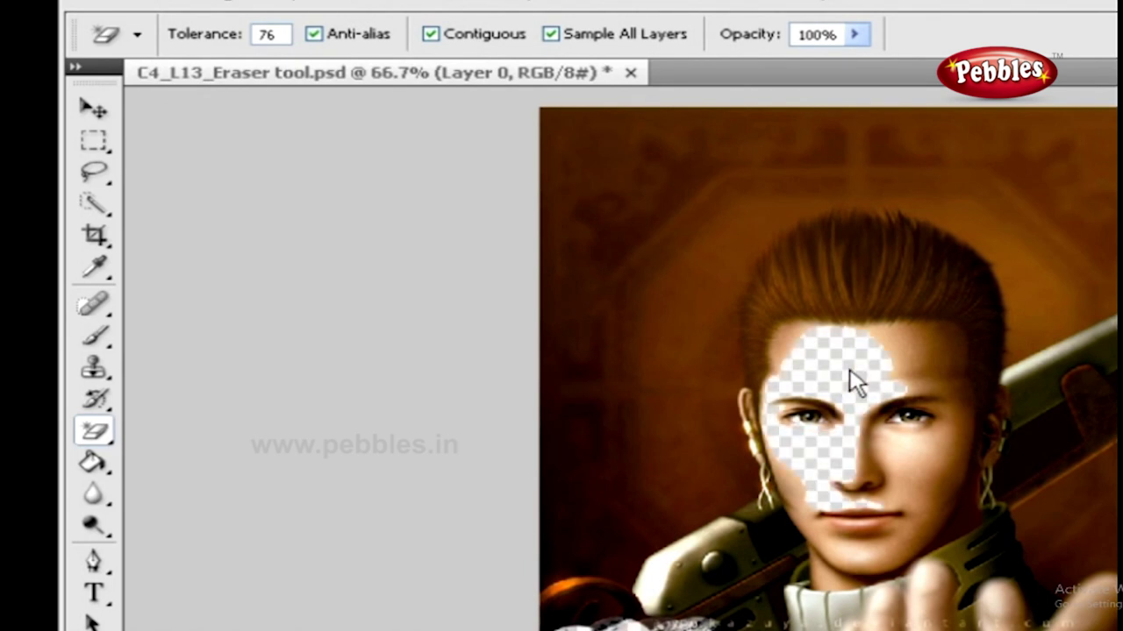